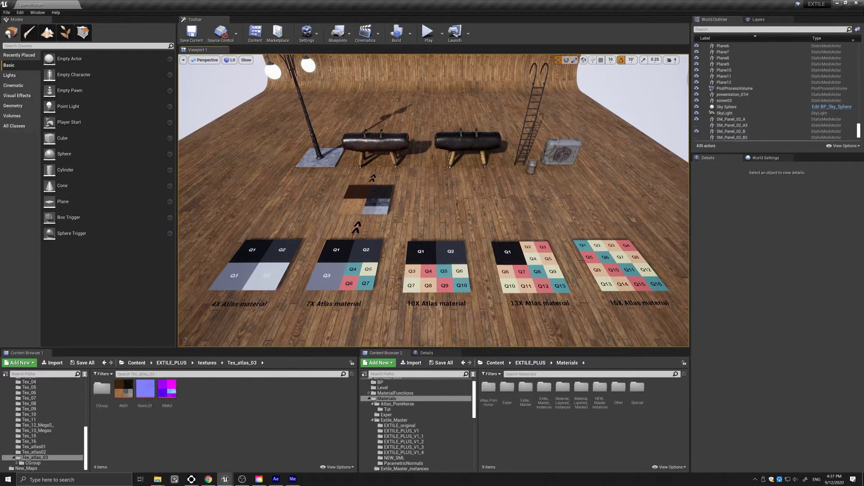
Inspect the atlas albedo, normal and RMAO textures and the RMAO texture's Mip Gen options, and minimize the texture editor.
{"action": "left_click_drag", "start_coordinate": [0, 20], "coordinate": [511, 45]}
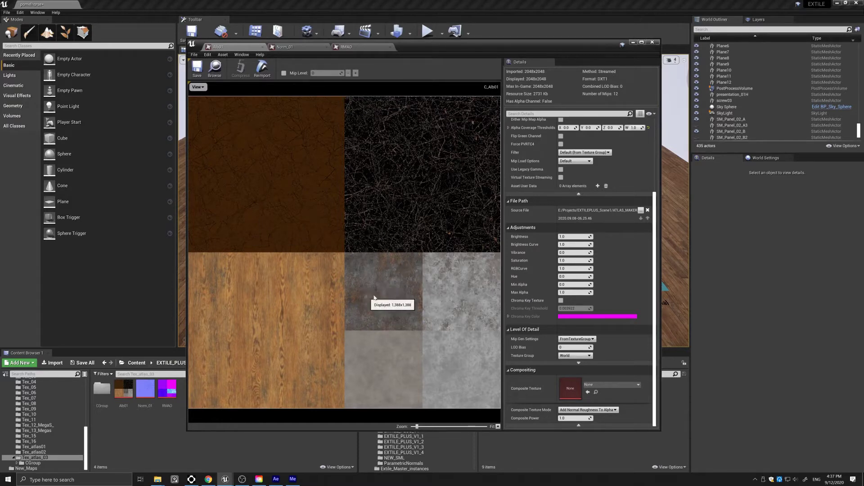
{"action": "left_click", "coordinate": [285, 47]}
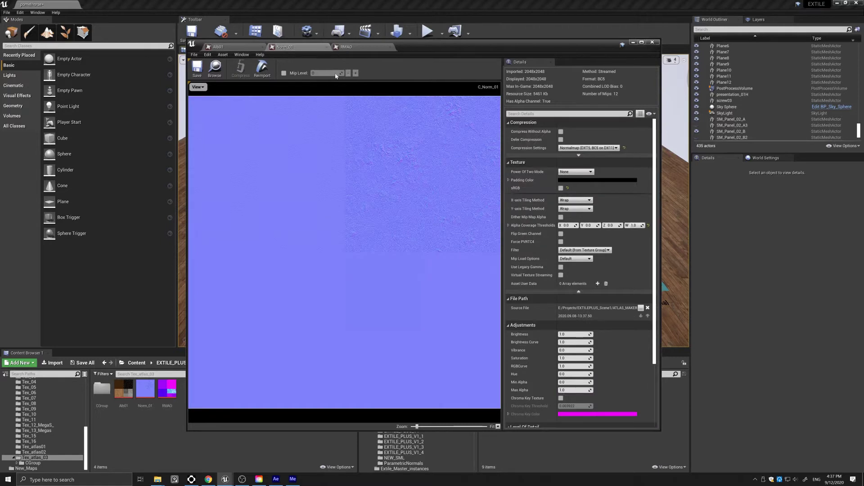
{"action": "left_click", "coordinate": [355, 47]}
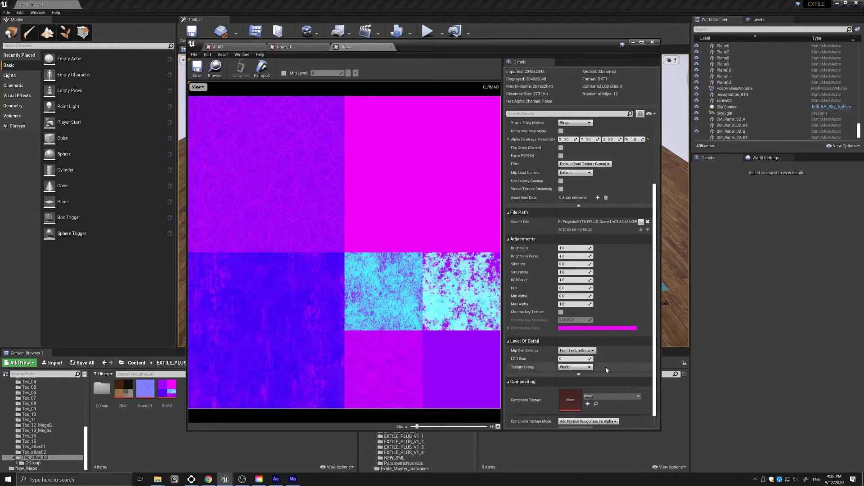
{"action": "left_click", "coordinate": [578, 350]}
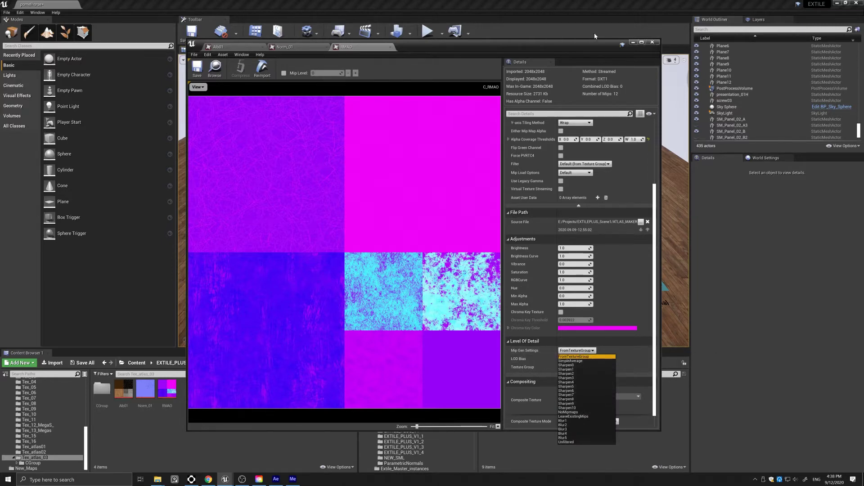
{"action": "left_click", "coordinate": [633, 42]}
{"action": "left_click", "coordinate": [633, 41]}
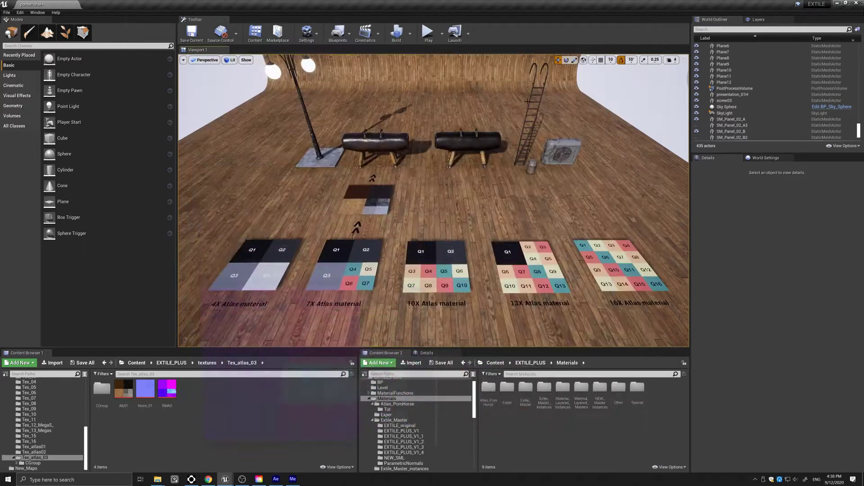
Examine the textured seven-section atlas plane in front of the pommel horses, selecting it in the scene.
{"action": "right_click_drag", "start_coordinate": [401, 203], "coordinate": [371, 193]}
{"action": "scroll", "coordinate": [400, 203], "scroll_direction": "up", "scroll_amount": 6}
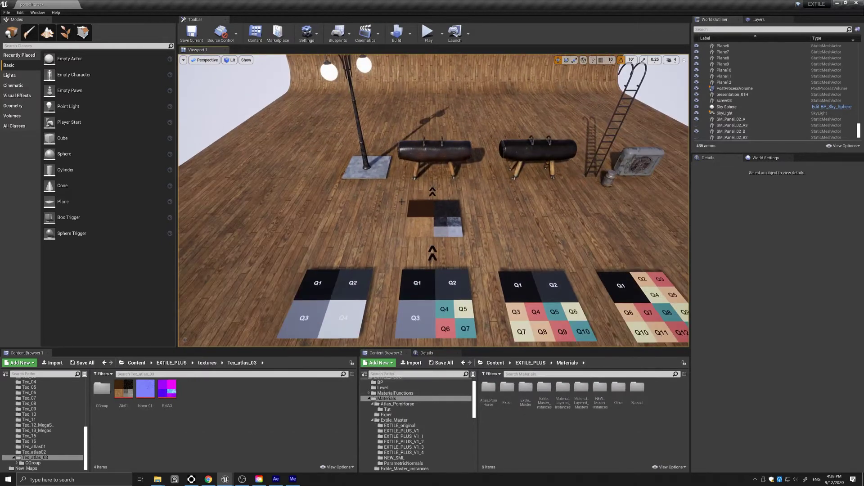
{"action": "left_click_drag", "start_coordinate": [401, 203], "coordinate": [409, 168]}
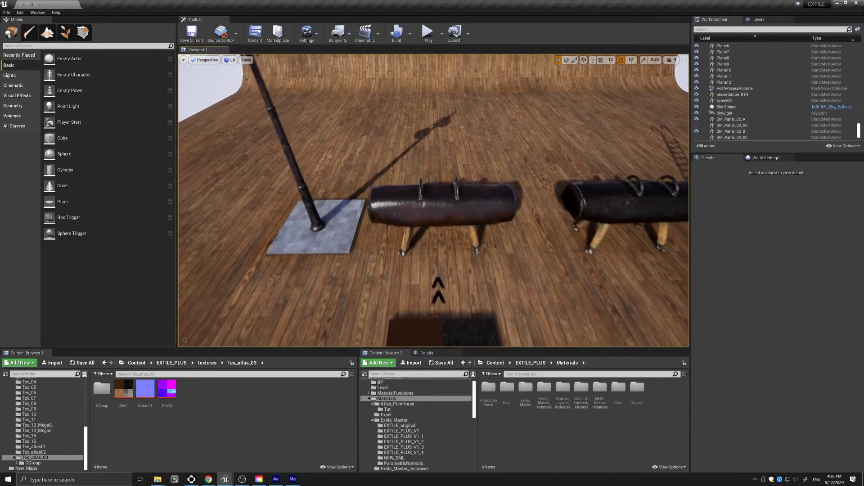
{"action": "right_click_drag", "start_coordinate": [409, 202], "coordinate": [409, 234]}
{"action": "right_click_drag", "start_coordinate": [417, 183], "coordinate": [417, 153]}
{"action": "left_click", "coordinate": [419, 216]}
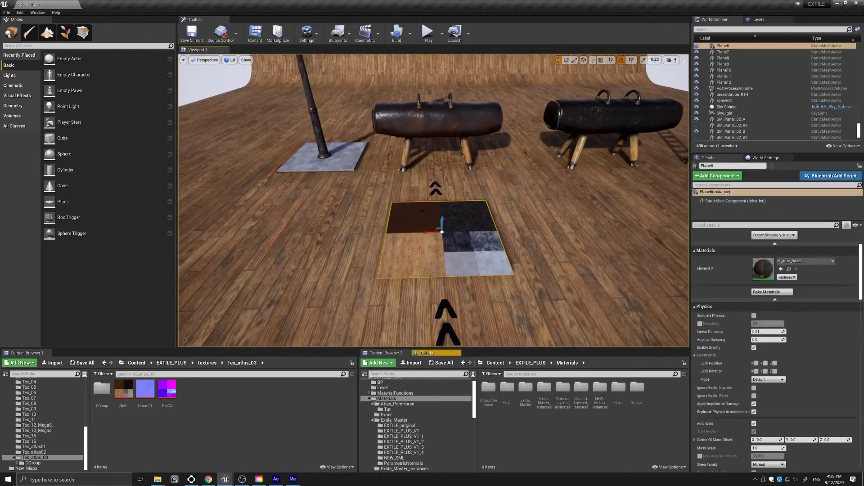
{"action": "right_click_drag", "start_coordinate": [419, 216], "coordinate": [423, 178]}
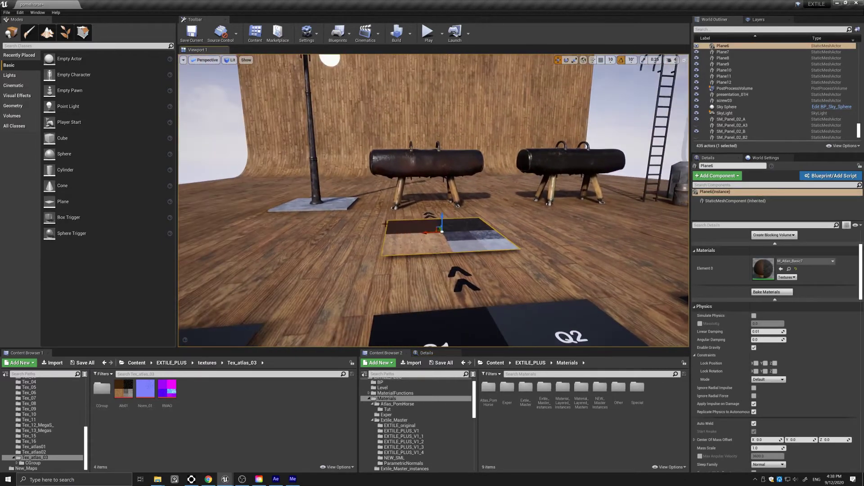
{"action": "left_click_drag", "start_coordinate": [383, 224], "coordinate": [373, 211]}
{"action": "left_click_drag", "start_coordinate": [393, 241], "coordinate": [393, 234]}
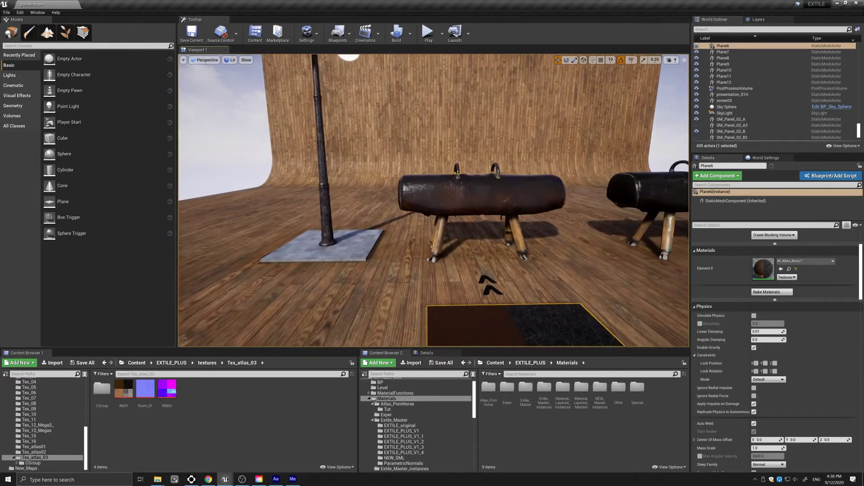
Examine the first pommel horse up close, including its worn leather body and wooden legs.
{"action": "middle_click_drag", "start_coordinate": [401, 262], "coordinate": [409, 303]}
{"action": "left_click_drag", "start_coordinate": [441, 268], "coordinate": [442, 290]}
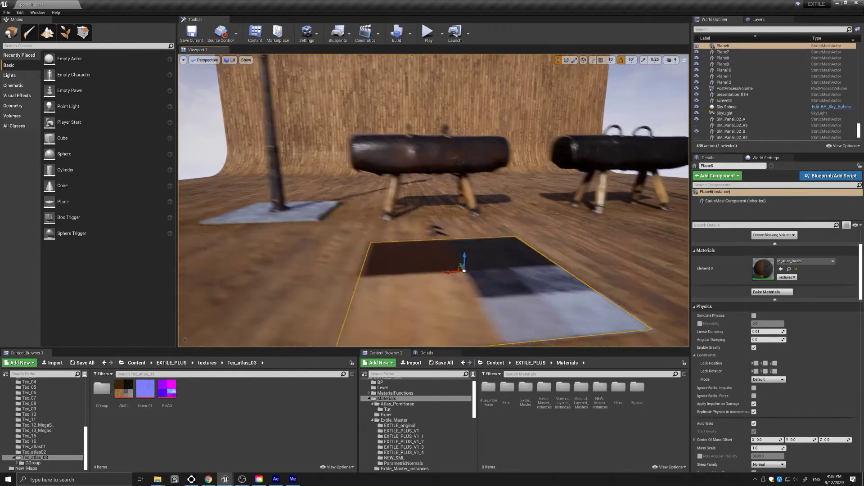
{"action": "middle_click_drag", "start_coordinate": [442, 268], "coordinate": [405, 252]}
{"action": "left_click_drag", "start_coordinate": [441, 267], "coordinate": [418, 216]}
{"action": "middle_click_drag", "start_coordinate": [459, 256], "coordinate": [470, 288]}
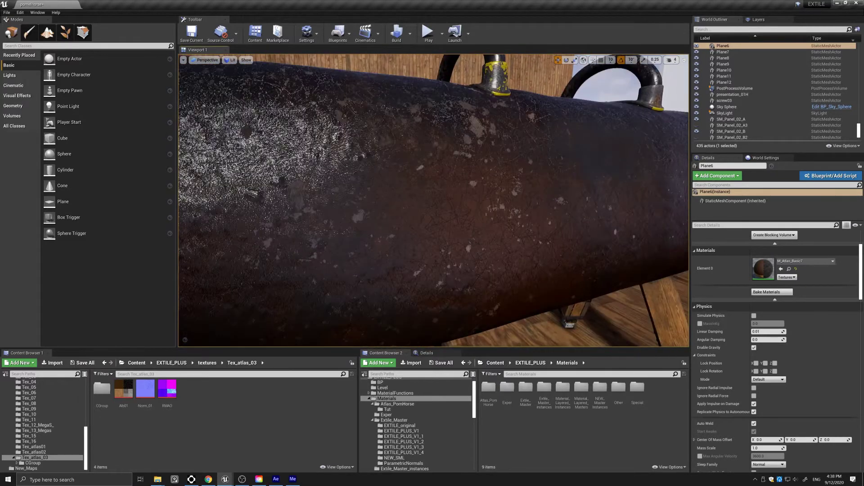
{"action": "left_click_drag", "start_coordinate": [474, 209], "coordinate": [470, 263]}
{"action": "left_click_drag", "start_coordinate": [478, 203], "coordinate": [488, 203]}
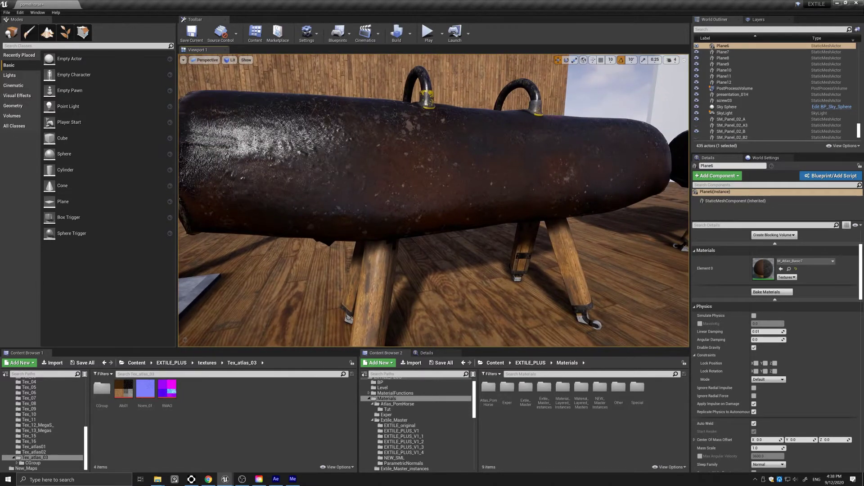
{"action": "left_click_drag", "start_coordinate": [462, 175], "coordinate": [460, 189]}
{"action": "right_click_drag", "start_coordinate": [456, 178], "coordinate": [418, 211]}
{"action": "left_click_drag", "start_coordinate": [407, 211], "coordinate": [407, 211]}
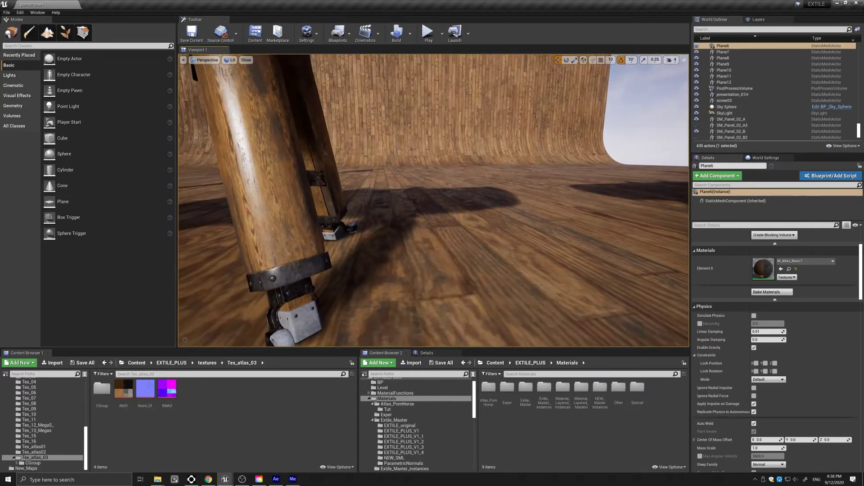
Look over the second pommel horse, ladder, metal canister and fan unit, and review both pommel horses from farther back.
{"action": "right_click_drag", "start_coordinate": [407, 211], "coordinate": [495, 214]}
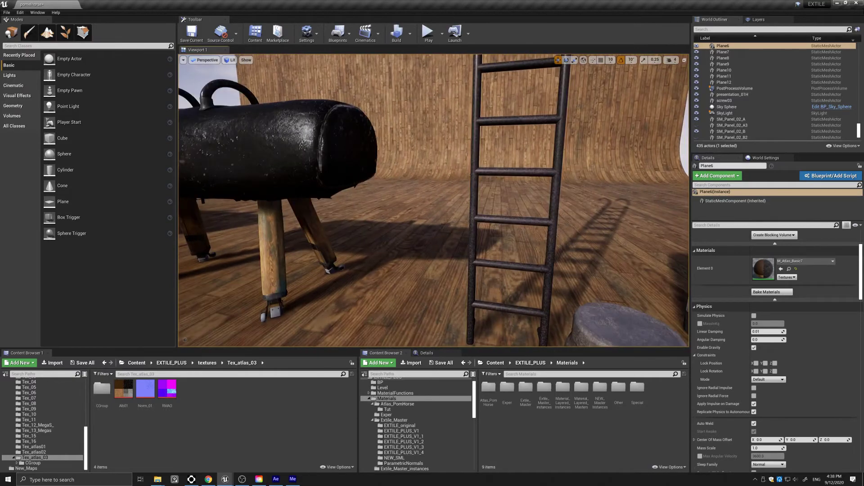
{"action": "right_click_drag", "start_coordinate": [407, 208], "coordinate": [458, 208]}
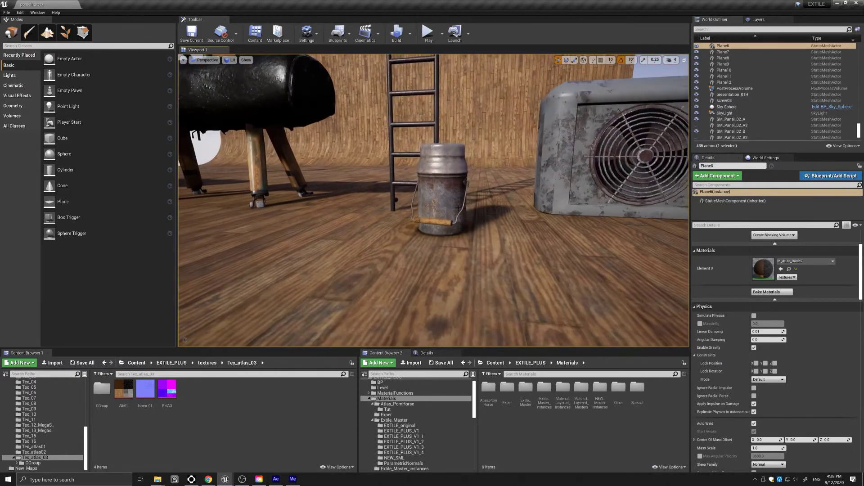
{"action": "left_click_drag", "start_coordinate": [458, 207], "coordinate": [476, 261]}
{"action": "right_click_drag", "start_coordinate": [458, 208], "coordinate": [247, 194]}
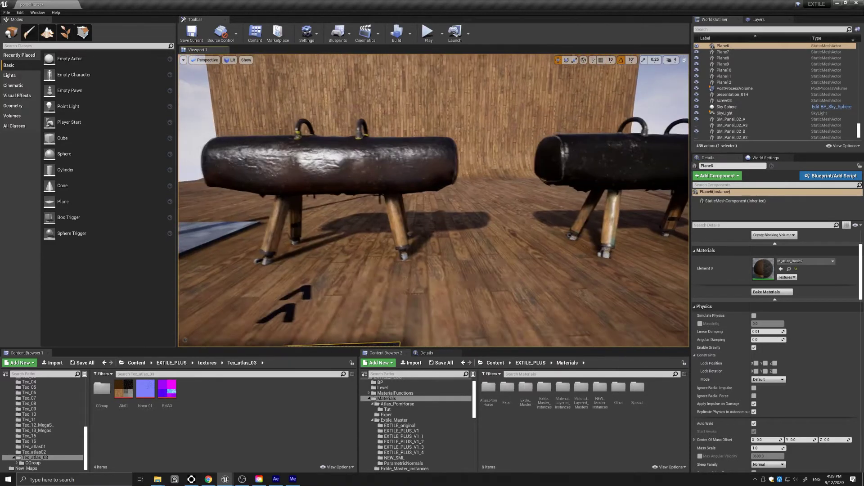
{"action": "left_click_drag", "start_coordinate": [418, 216], "coordinate": [414, 189]}
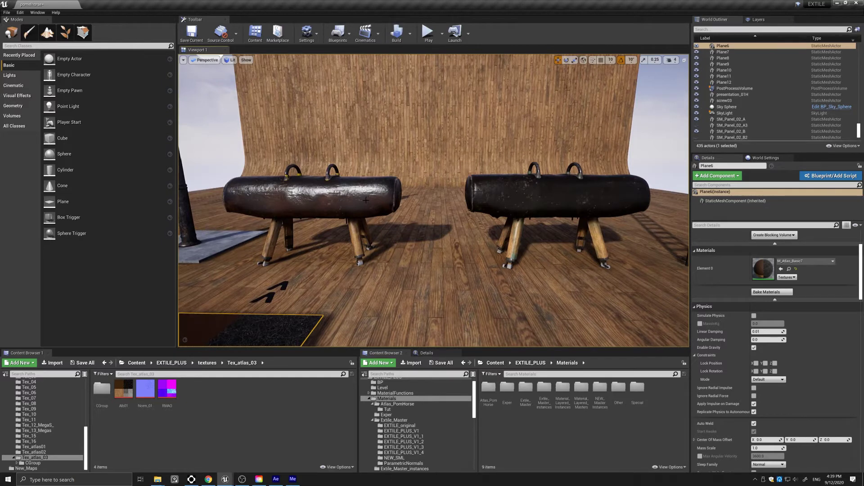
{"action": "key", "text": "a"}
{"action": "right_click_drag", "start_coordinate": [364, 201], "coordinate": [561, 212]}
{"action": "key", "text": "s"}
{"action": "key", "text": "s"}
{"action": "key", "text": "s"}
{"action": "key", "text": "s"}
{"action": "key", "text": "d"}
{"action": "key", "text": "d"}
{"action": "left_click_drag", "start_coordinate": [632, 189], "coordinate": [552, 213]}
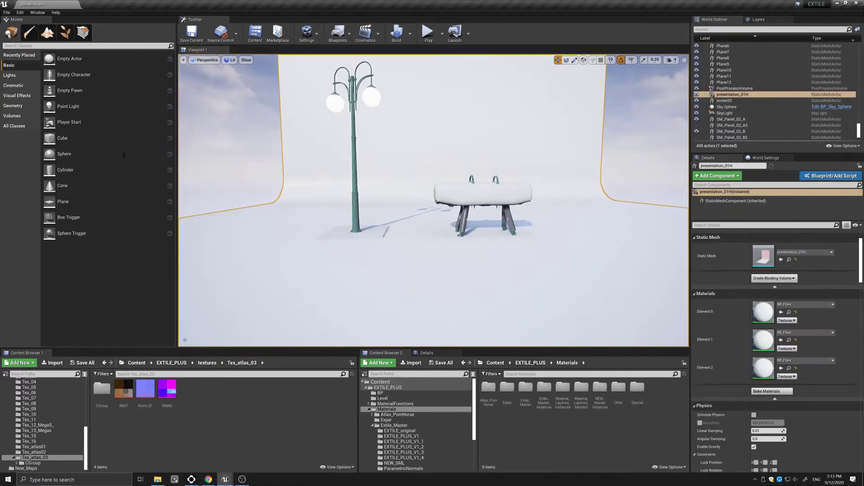
Open the floor material instance and enable its Albedo, Normal and RMAO texture parameters.
{"action": "left_click_drag", "start_coordinate": [0, 39], "coordinate": [181, 28]}
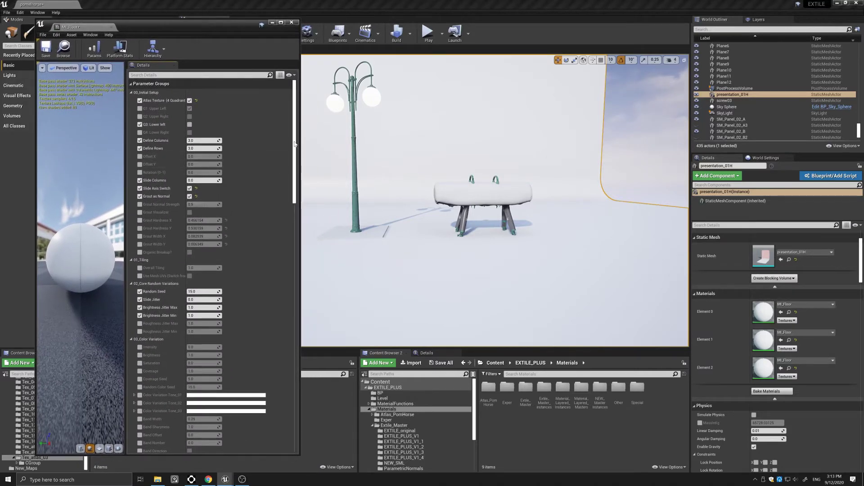
{"action": "left_click_drag", "start_coordinate": [295, 144], "coordinate": [298, 420]}
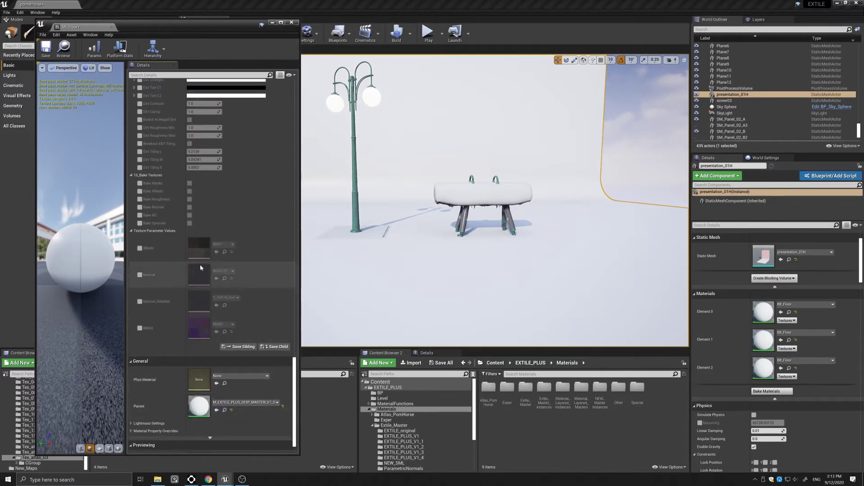
{"action": "left_click", "coordinate": [139, 248]}
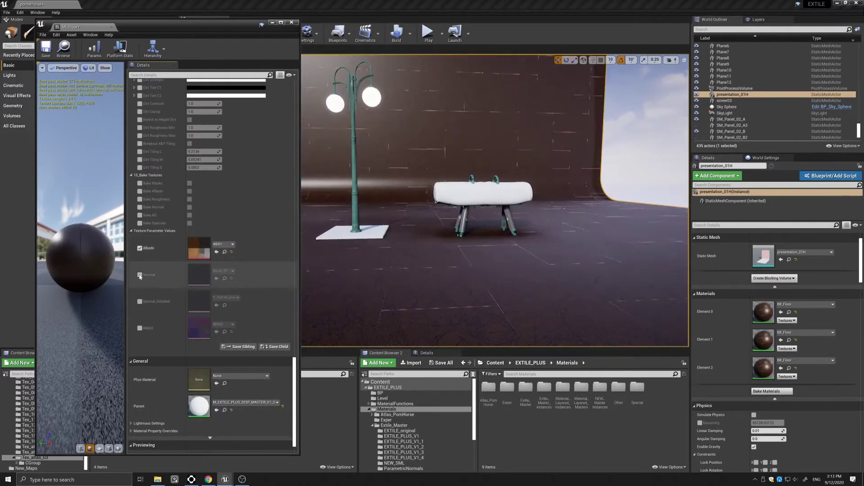
{"action": "left_click", "coordinate": [140, 275]}
{"action": "left_click", "coordinate": [139, 328]}
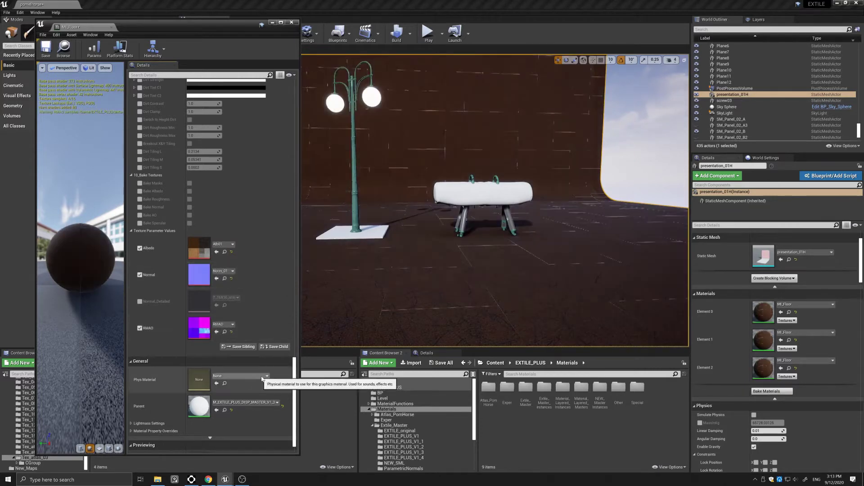
Turn on the Q3 Lower left atlas quadrant in the floor material's initial setup.
{"action": "left_click_drag", "start_coordinate": [294, 375], "coordinate": [295, 96]}
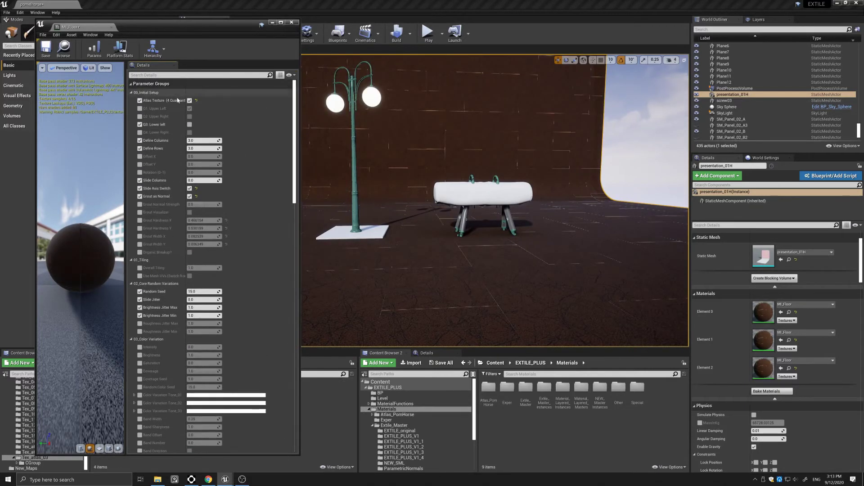
{"action": "left_click", "coordinate": [139, 125]}
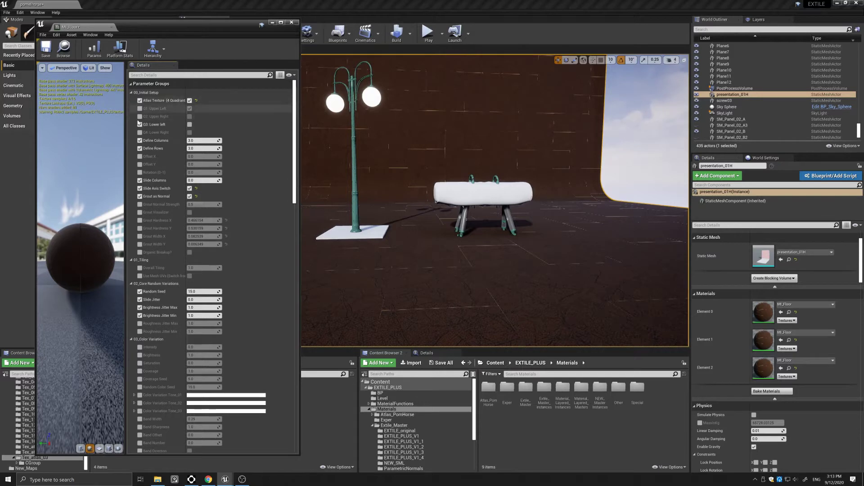
{"action": "left_click", "coordinate": [189, 125]}
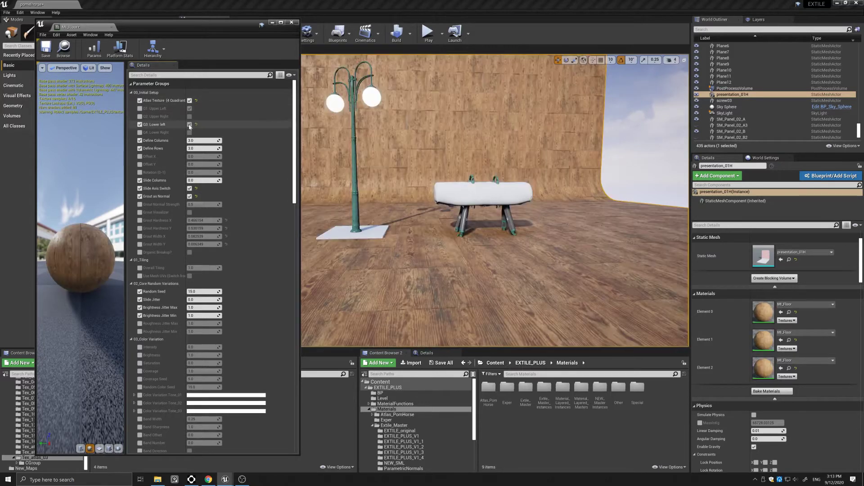
Set the floor material's Define Columns to 24 and Define Rows to 2.
{"action": "right_click_drag", "start_coordinate": [445, 235], "coordinate": [392, 214]}
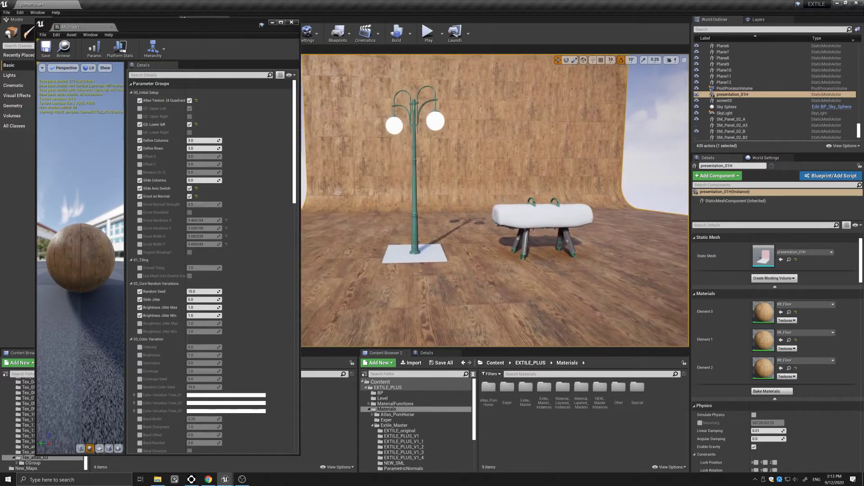
{"action": "left_click", "coordinate": [202, 140]}
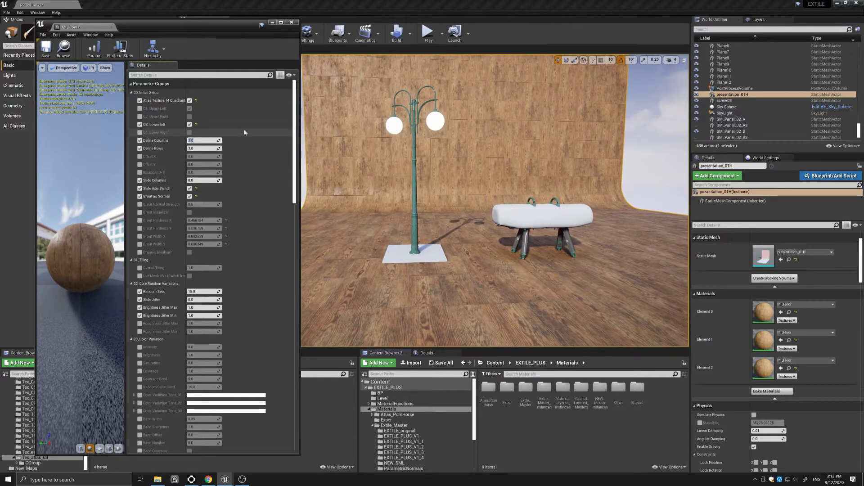
{"action": "type", "text": "24"}
{"action": "key", "text": "Tab"}
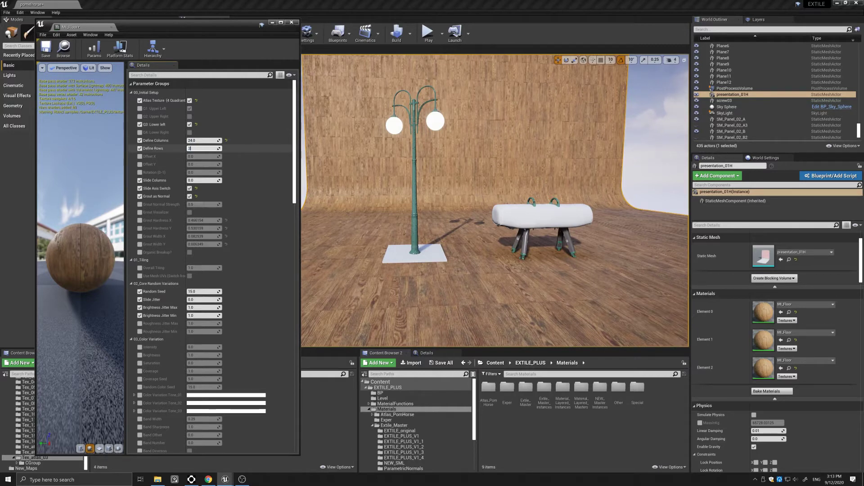
{"action": "type", "text": "2"}
{"action": "key", "text": "Return"}
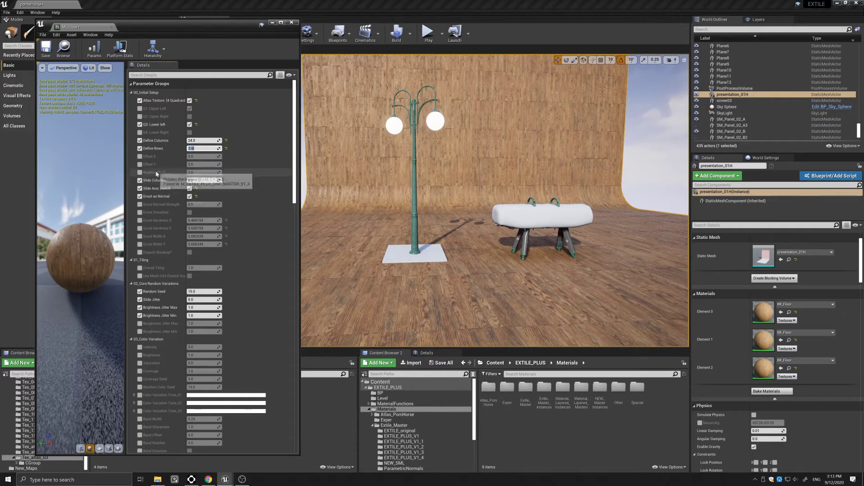
Turn on Grout Visualize and enable the Grout Hardness X/Y and Grout Width X/Y parameters of the floor material.
{"action": "left_click", "coordinate": [140, 213]}
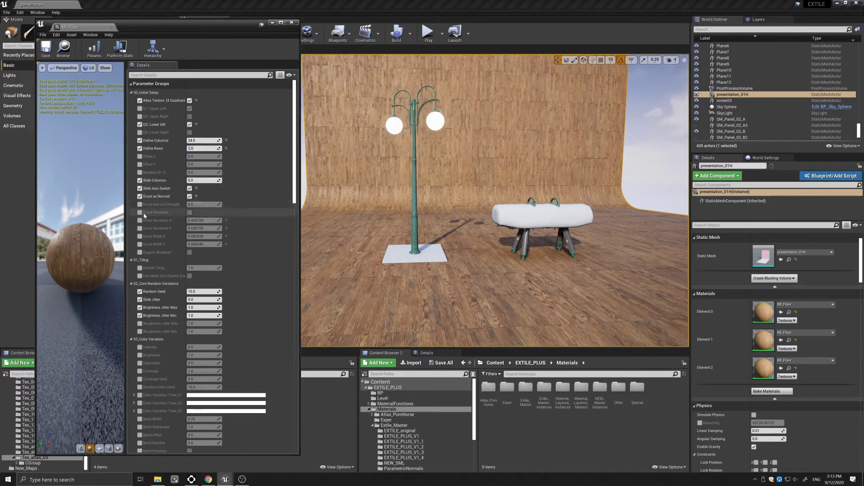
{"action": "left_click", "coordinate": [189, 212]}
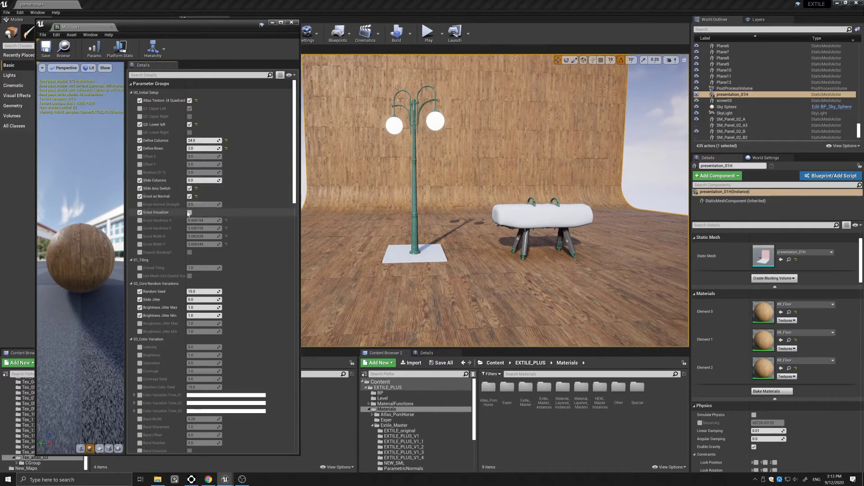
{"action": "left_click", "coordinate": [139, 244]}
{"action": "left_click", "coordinate": [140, 236]}
{"action": "left_click", "coordinate": [139, 228]}
{"action": "left_click", "coordinate": [140, 220]}
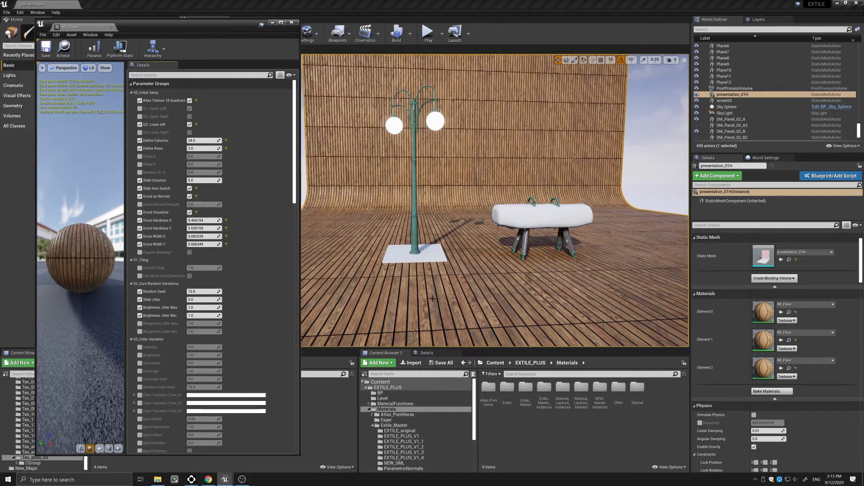
{"action": "middle_click_drag", "start_coordinate": [432, 298], "coordinate": [458, 295]}
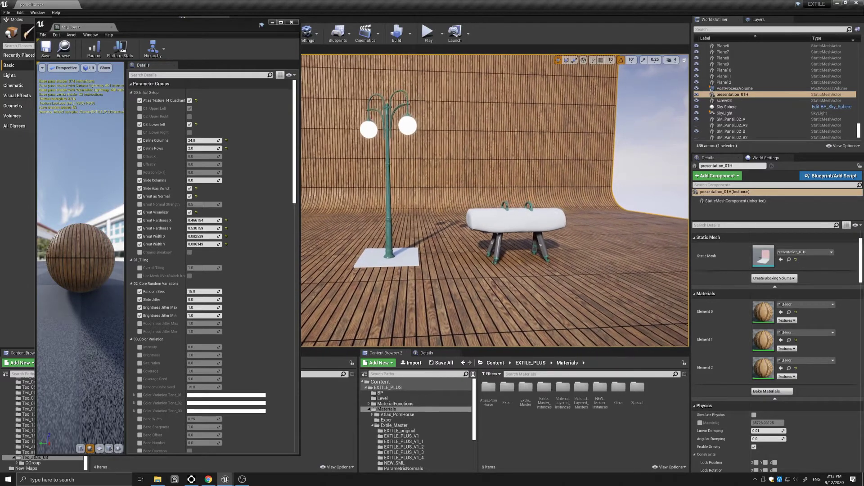
{"action": "left_click_drag", "start_coordinate": [443, 282], "coordinate": [446, 279]}
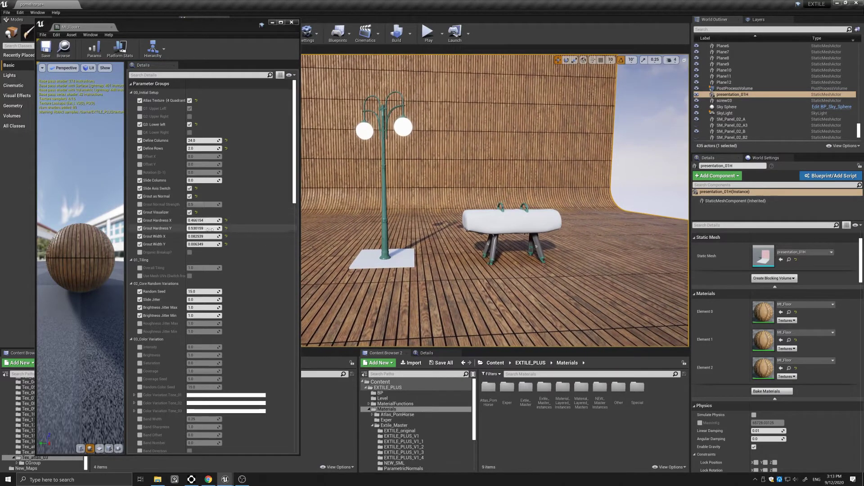
Set the floor's Grout Hardness X and Y to about 0.36, turn off Grout Visualize, and enable Grout Normal Strength at about 0.22.
{"action": "left_click_drag", "start_coordinate": [203, 228], "coordinate": [198, 220]}
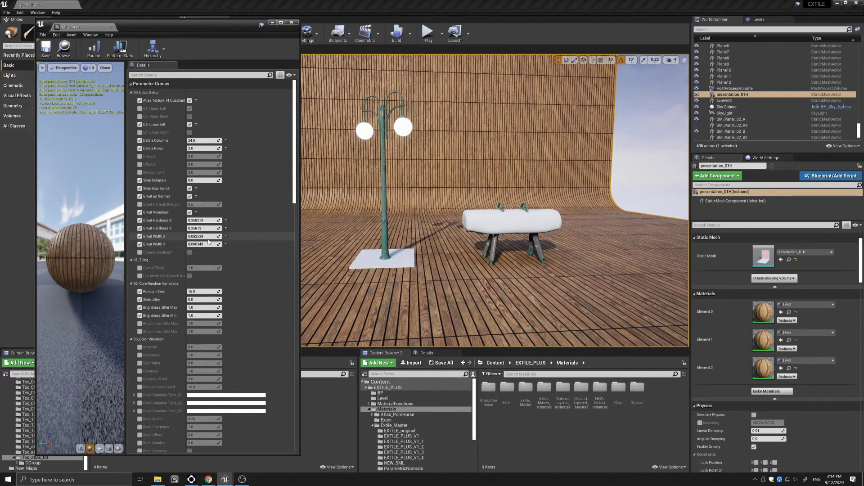
{"action": "left_click", "coordinate": [189, 212]}
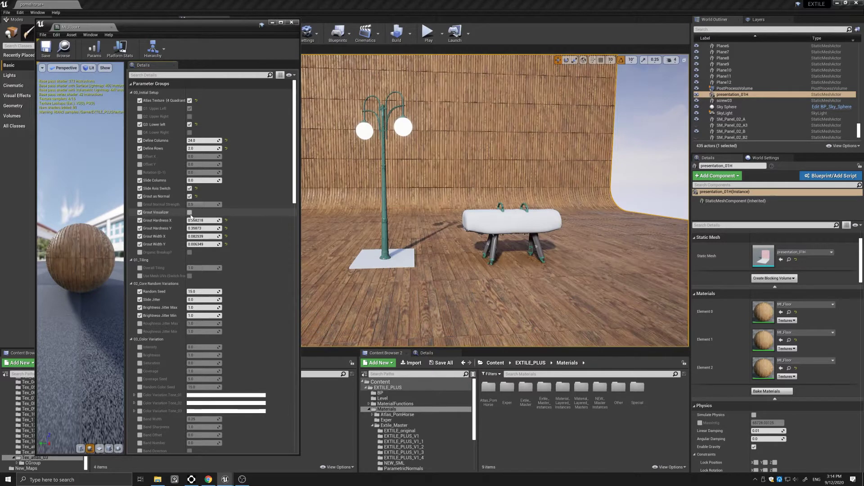
{"action": "left_click", "coordinate": [140, 204]}
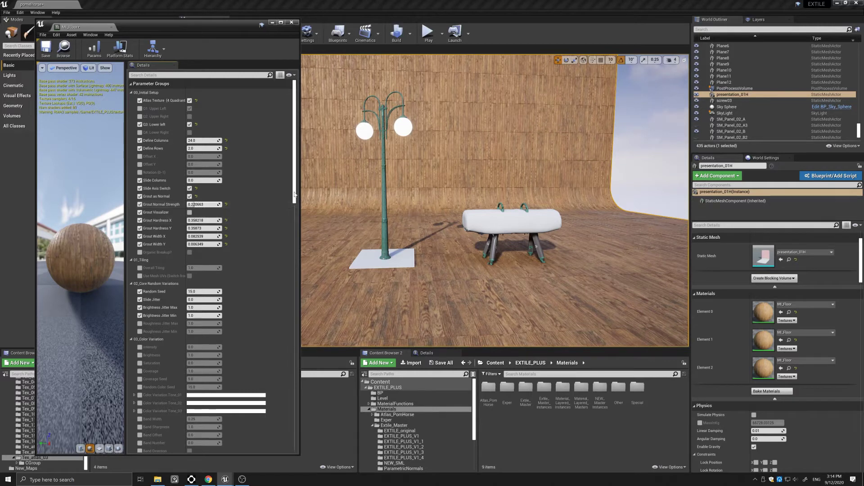
Enable the floor material's Grout Color parameter and accept a light grey with linear hex A1A1A1FF.
{"action": "left_click_drag", "start_coordinate": [295, 194], "coordinate": [301, 253]}
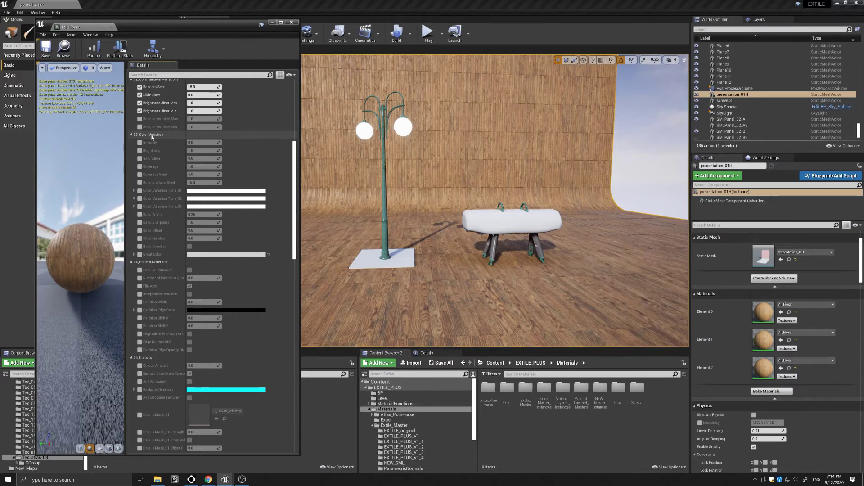
{"action": "left_click", "coordinate": [140, 255]}
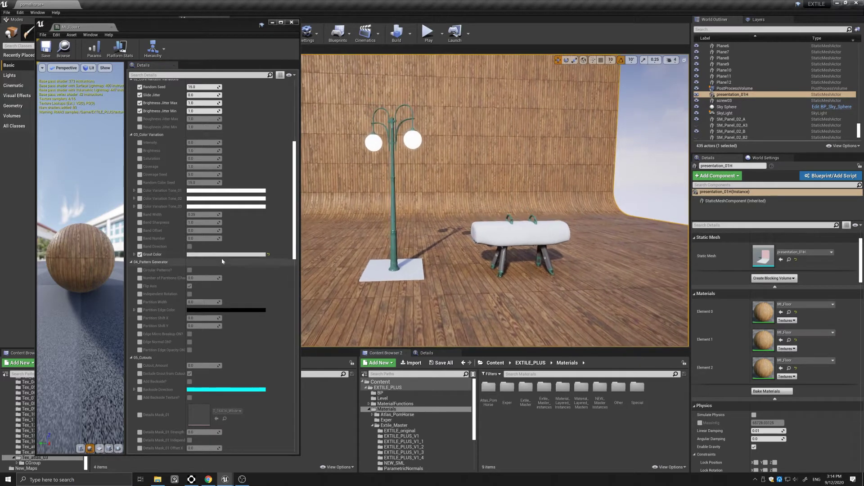
{"action": "left_click", "coordinate": [240, 255]}
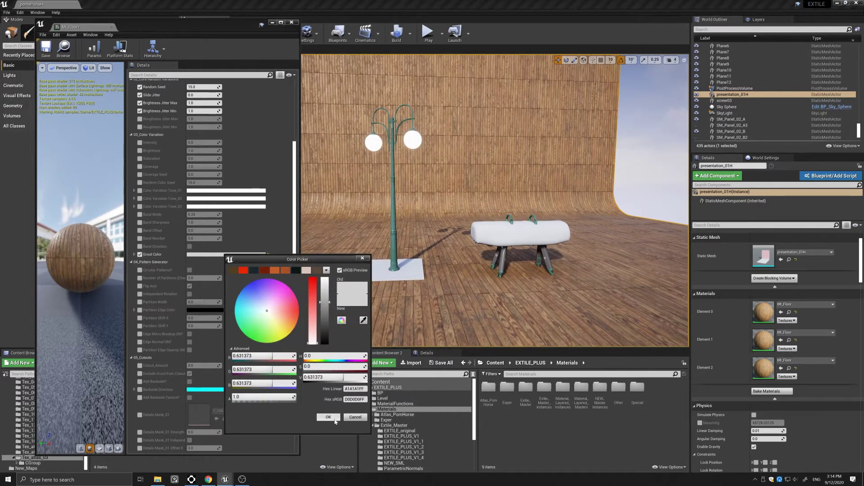
{"action": "left_click", "coordinate": [334, 418]}
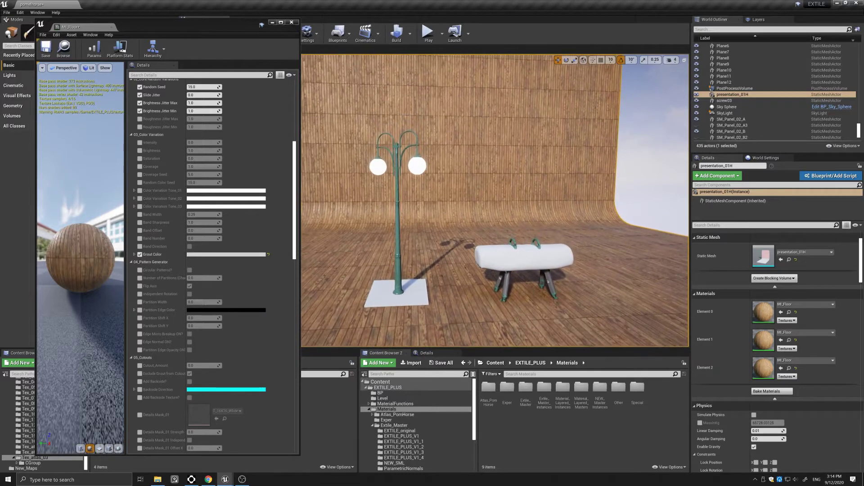
{"action": "middle_click_drag", "start_coordinate": [495, 203], "coordinate": [495, 241]}
Set the floor's Slide Columns to about 0.3, Slide Jitter to about 0.36, Brightness Jitter Max to about 0.67 and Min to about 1.45.
{"action": "left_click_drag", "start_coordinate": [295, 242], "coordinate": [296, 180]}
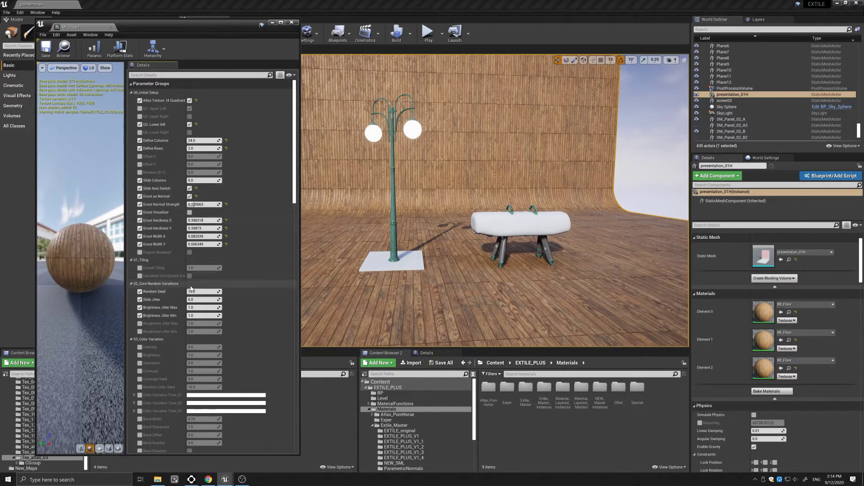
{"action": "mouse_move", "coordinate": [195, 291]}
{"action": "left_mouse_down"}
{"action": "mouse_move", "coordinate": [211, 291]}
{"action": "mouse_move", "coordinate": [202, 291]}
{"action": "left_mouse_up"}
{"action": "left_click", "coordinate": [226, 292]}
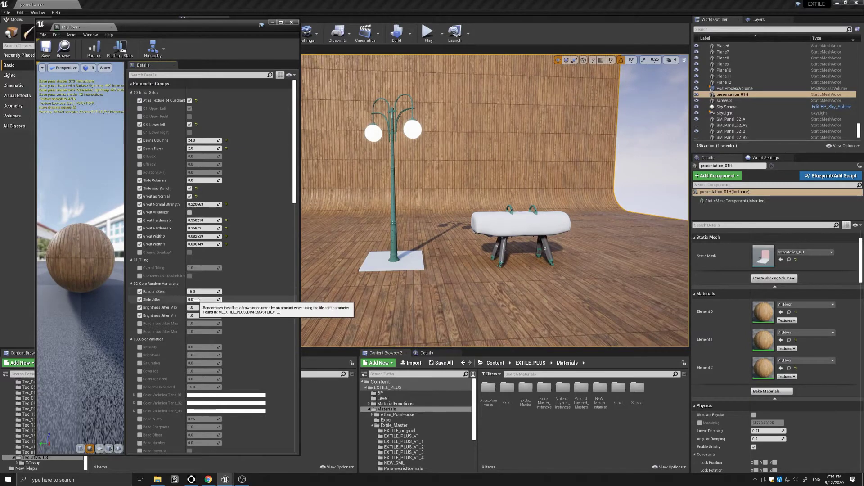
{"action": "left_click_drag", "start_coordinate": [189, 180], "coordinate": [199, 180]}
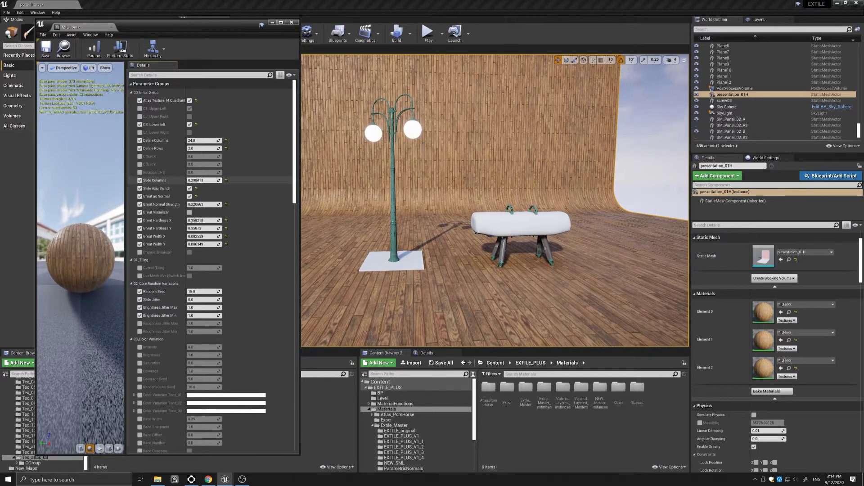
{"action": "left_click_drag", "start_coordinate": [189, 299], "coordinate": [200, 300]}
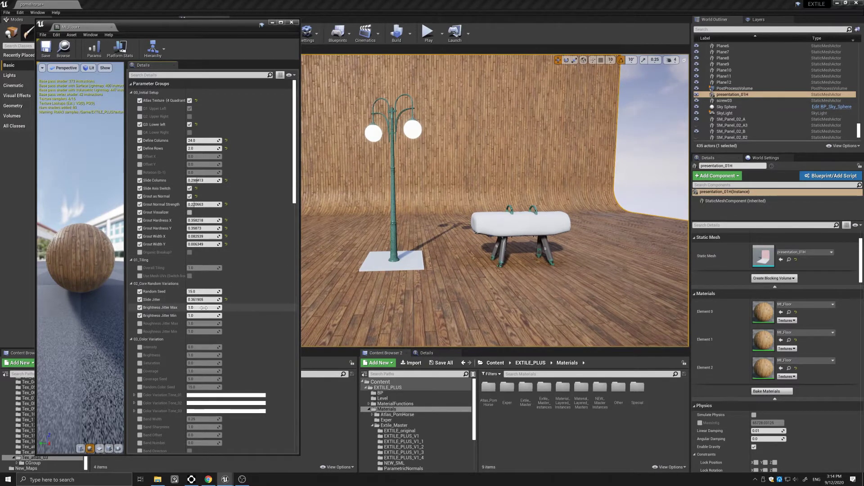
{"action": "left_click_drag", "start_coordinate": [198, 307], "coordinate": [200, 315]}
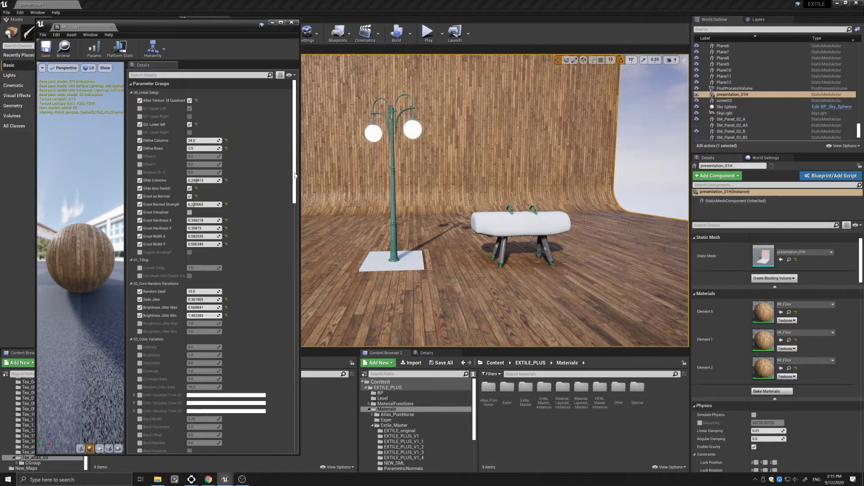
Set the floor material's Dirt Strength color to a mid grey with a value of about 0.58.
{"action": "left_click_drag", "start_coordinate": [295, 175], "coordinate": [309, 352]}
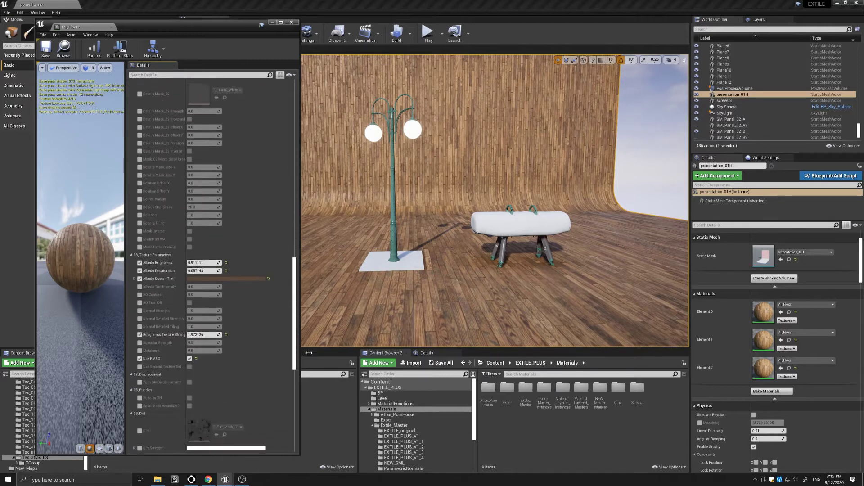
{"action": "scroll", "coordinate": [205, 334], "scroll_direction": "down", "scroll_amount": 5}
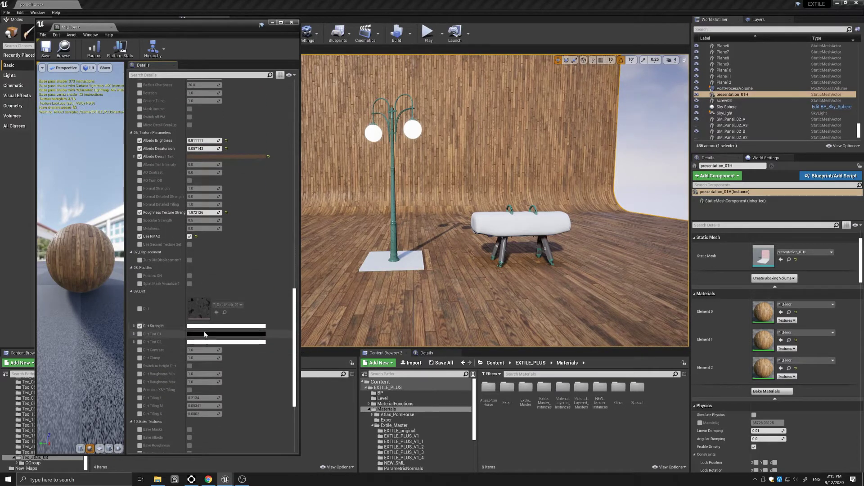
{"action": "left_click", "coordinate": [208, 326]}
{"action": "left_click_drag", "start_coordinate": [310, 325], "coordinate": [312, 344]}
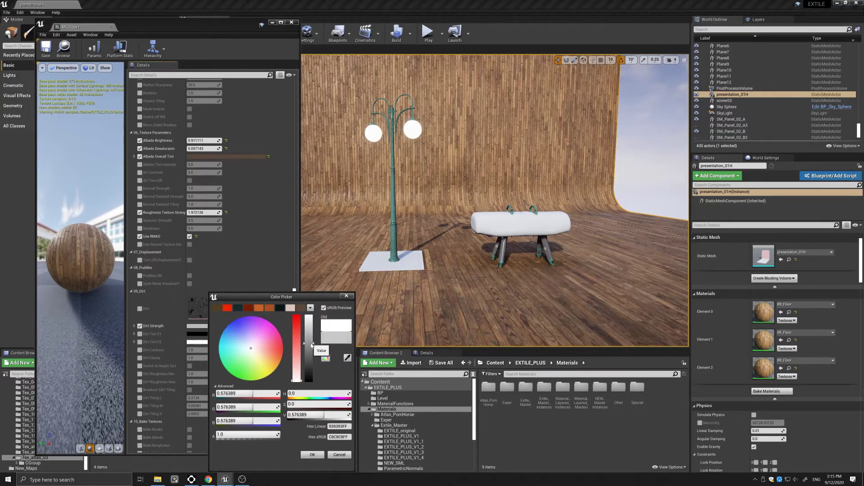
{"action": "left_click", "coordinate": [312, 455]}
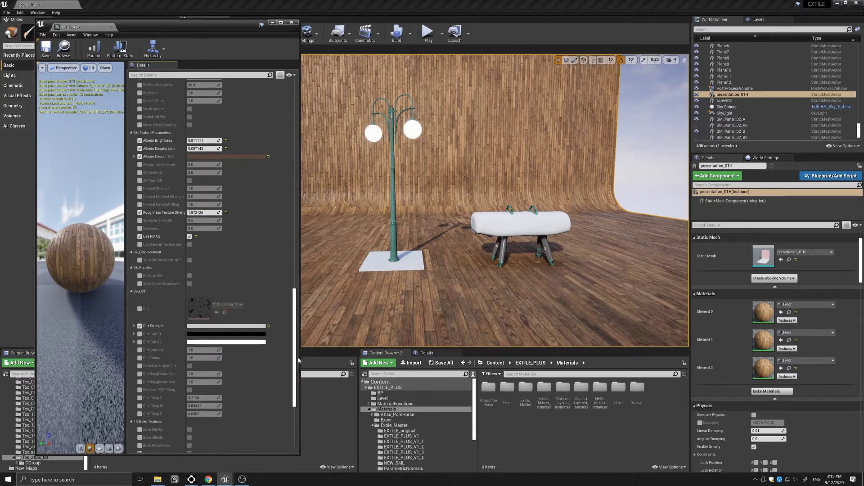
Examine the plank floor and curved backdrop from farther away and from different angles, with nothing selected.
{"action": "left_click_drag", "start_coordinate": [295, 360], "coordinate": [291, 147]}
{"action": "middle_click_drag", "start_coordinate": [342, 149], "coordinate": [329, 147]}
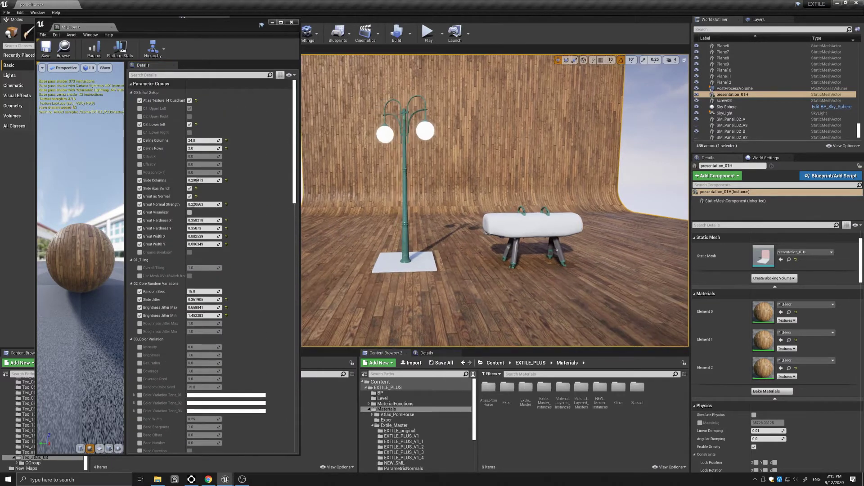
{"action": "right_click_drag", "start_coordinate": [396, 269], "coordinate": [385, 269]}
{"action": "key", "text": "s"}
{"action": "scroll", "coordinate": [416, 265], "scroll_direction": "down", "scroll_amount": 2}
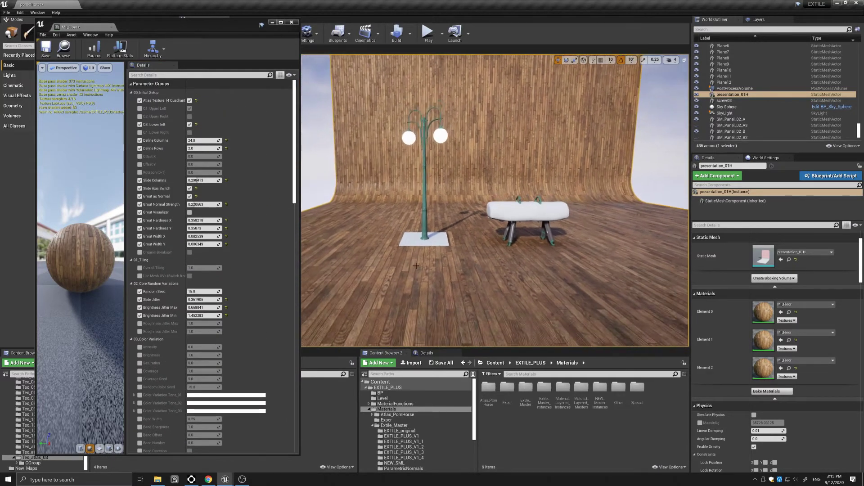
{"action": "left_click", "coordinate": [416, 240]}
{"action": "left_click_drag", "start_coordinate": [416, 239], "coordinate": [418, 262], "text": "alt"}
{"action": "key", "text": "Escape"}
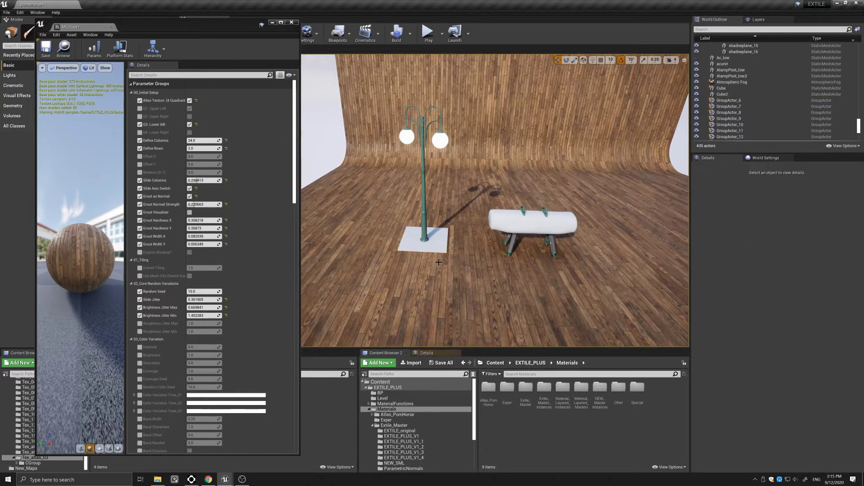
{"action": "right_click_drag", "start_coordinate": [438, 262], "coordinate": [446, 262]}
{"action": "key", "text": "s"}
{"action": "left_click_drag", "start_coordinate": [439, 262], "coordinate": [437, 256]}
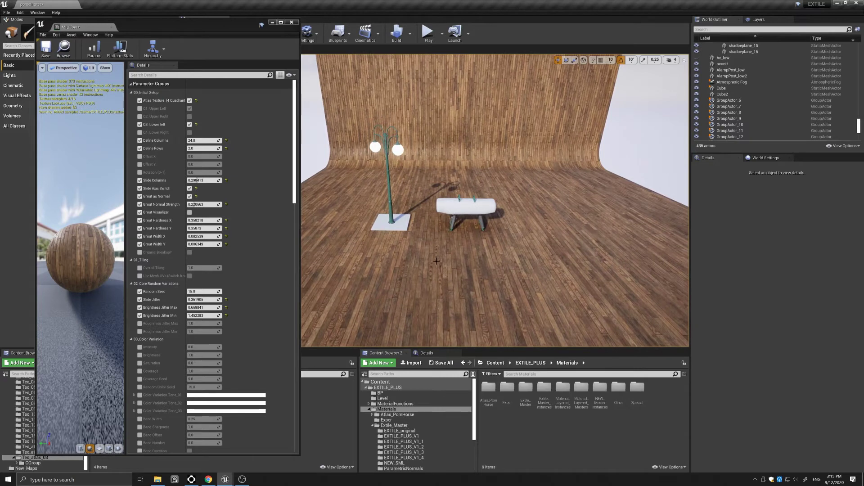
{"action": "left_click_drag", "start_coordinate": [436, 262], "coordinate": [436, 258]}
{"action": "right_click_drag", "start_coordinate": [436, 259], "coordinate": [435, 261]}
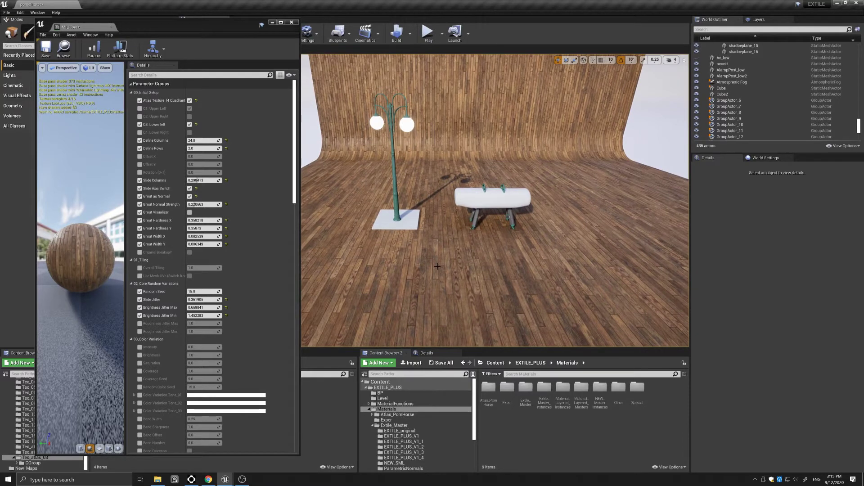
{"action": "left_click_drag", "start_coordinate": [437, 266], "coordinate": [436, 263]}
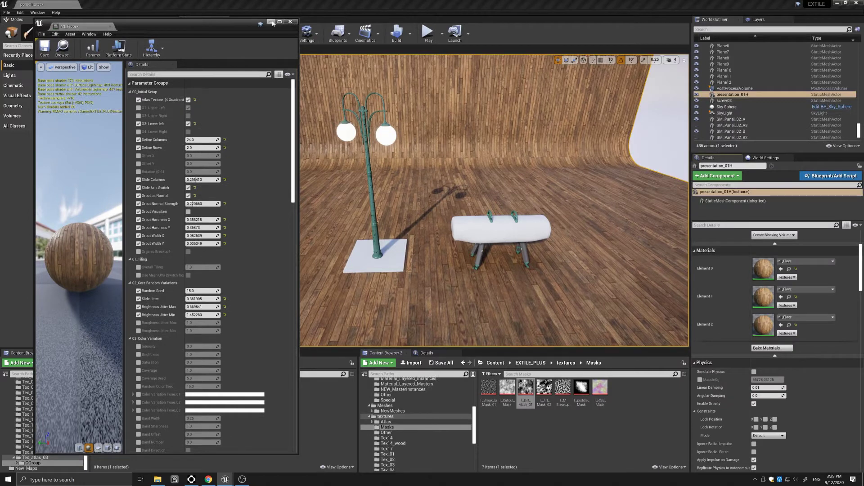
Put the floor material editor away, frame the pommel horse's front leg, and open the wood material instance in its Element 6.
{"action": "left_click", "coordinate": [272, 22]}
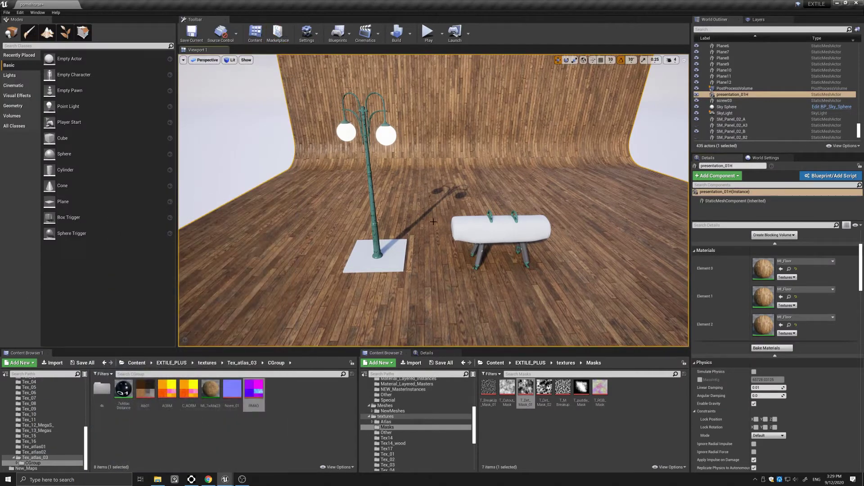
{"action": "left_click", "coordinate": [479, 257]}
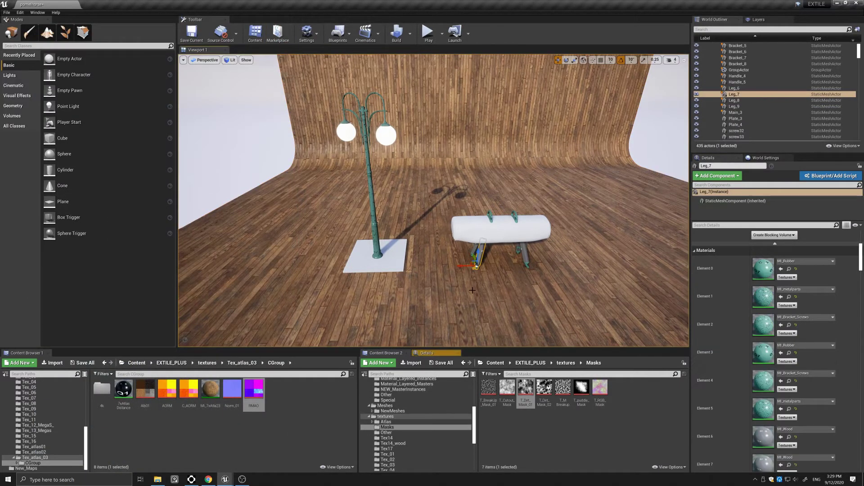
{"action": "key", "text": "f"}
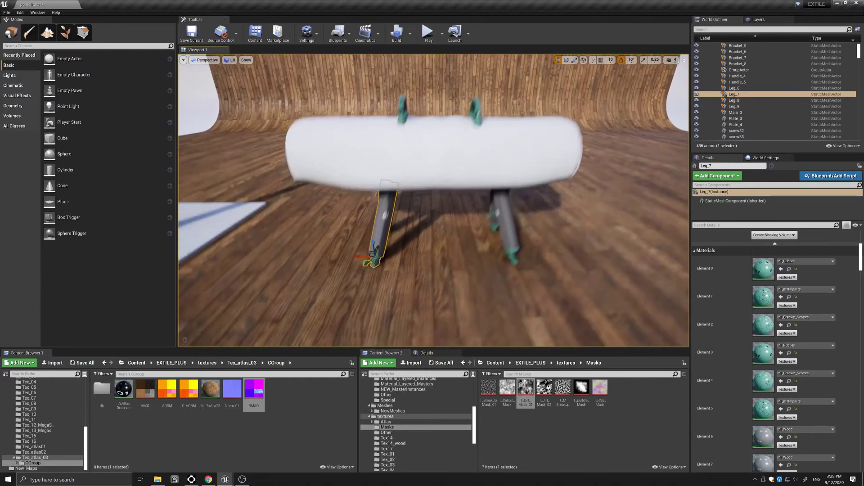
{"action": "double_click", "coordinate": [763, 434]}
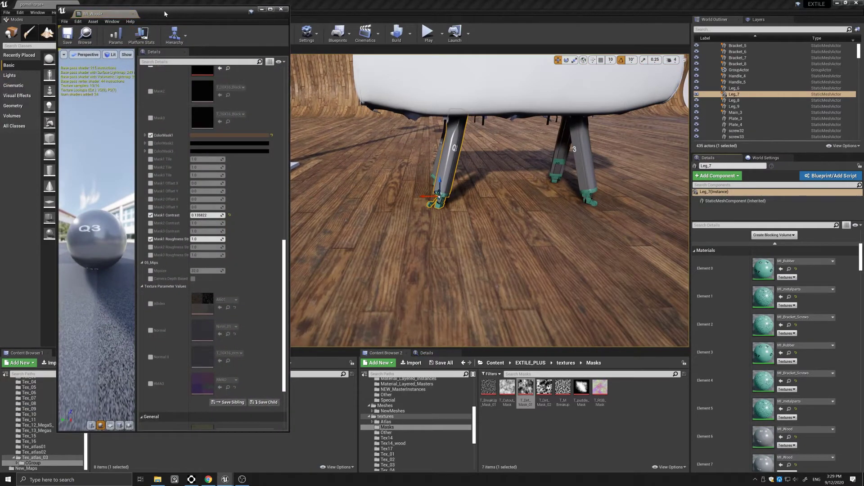
{"action": "left_click_drag", "start_coordinate": [164, 10], "coordinate": [163, 13]}
Enable the Albedo, Normal and RMAO texture parameters of the leg's wood material instance.
{"action": "scroll", "coordinate": [284, 291], "scroll_direction": "up", "scroll_amount": 10}
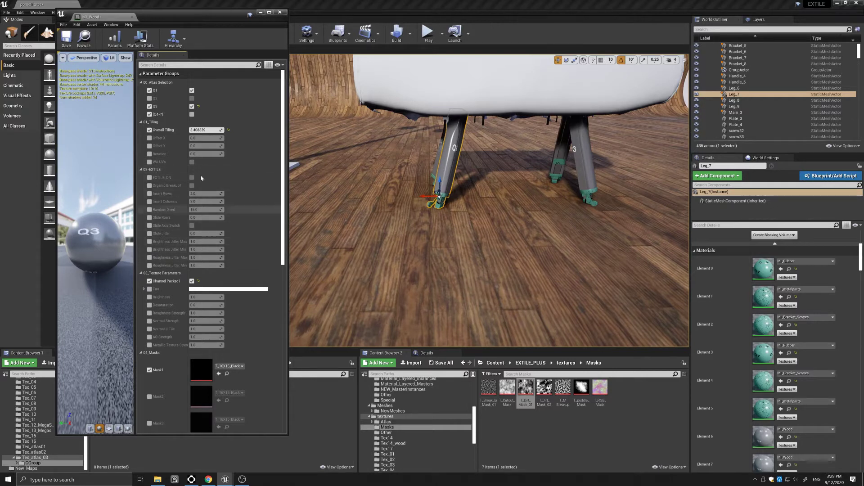
{"action": "scroll", "coordinate": [177, 201], "scroll_direction": "down", "scroll_amount": 3}
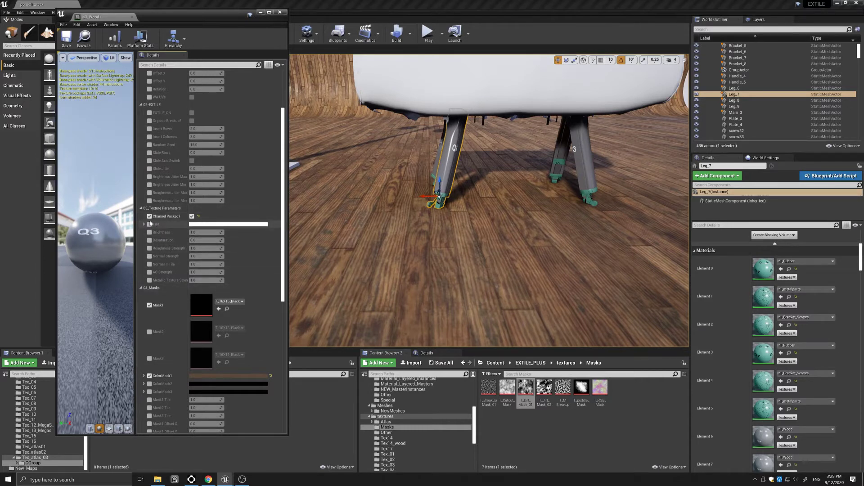
{"action": "scroll", "coordinate": [179, 219], "scroll_direction": "down", "scroll_amount": 6}
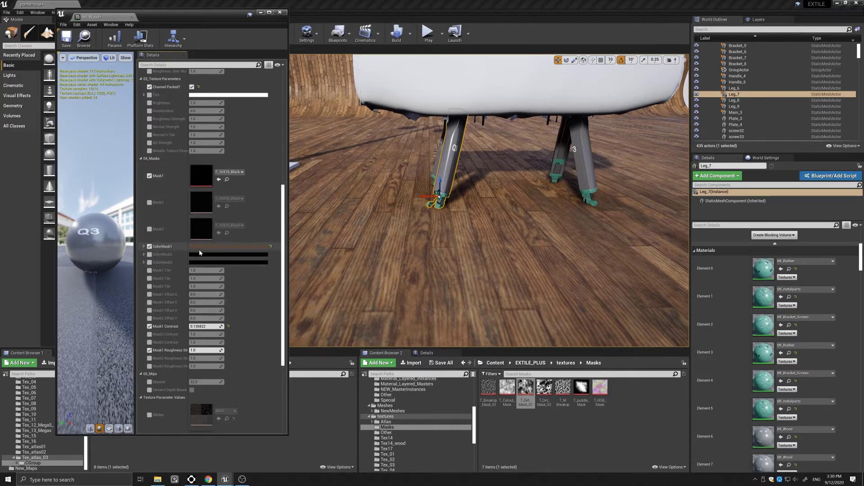
{"action": "scroll", "coordinate": [223, 272], "scroll_direction": "down", "scroll_amount": 3}
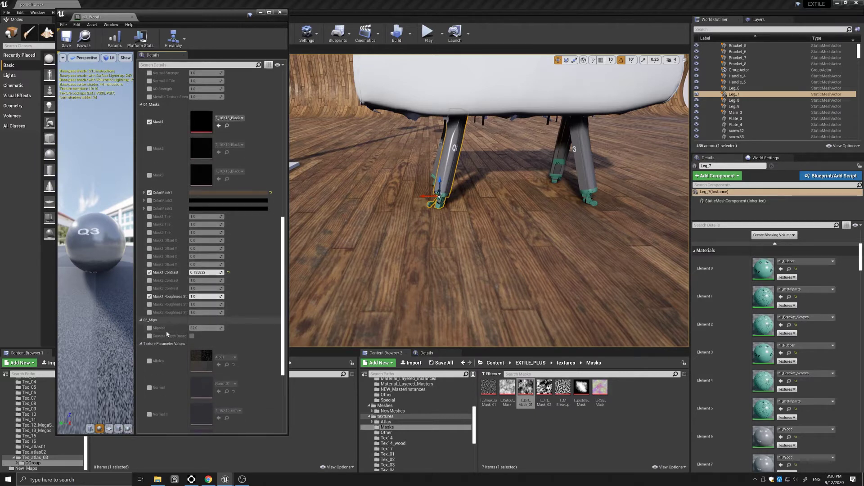
{"action": "scroll", "coordinate": [241, 326], "scroll_direction": "down", "scroll_amount": 2}
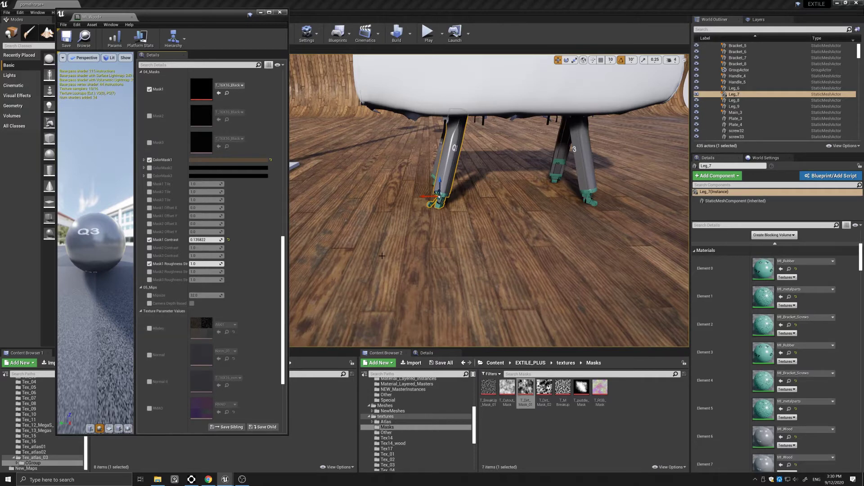
{"action": "right_click_drag", "start_coordinate": [393, 260], "coordinate": [428, 219]}
{"action": "left_click_drag", "start_coordinate": [393, 260], "coordinate": [395, 251]}
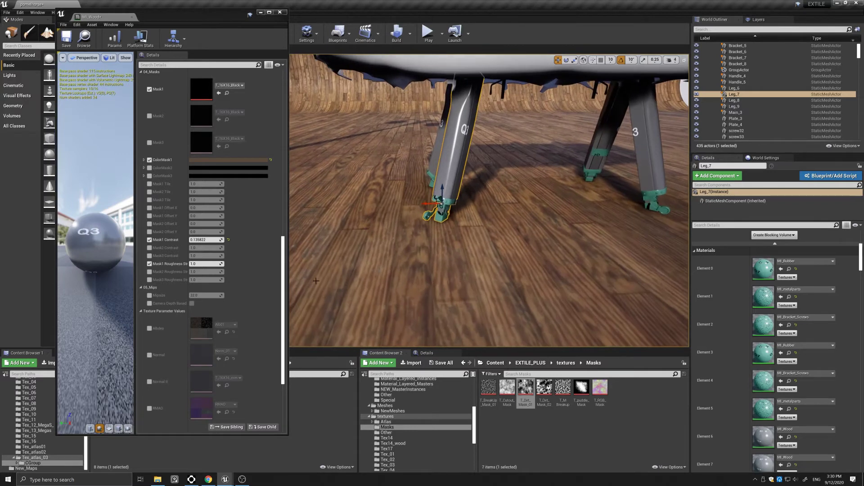
{"action": "left_click", "coordinate": [149, 328]}
{"action": "left_click", "coordinate": [149, 355]}
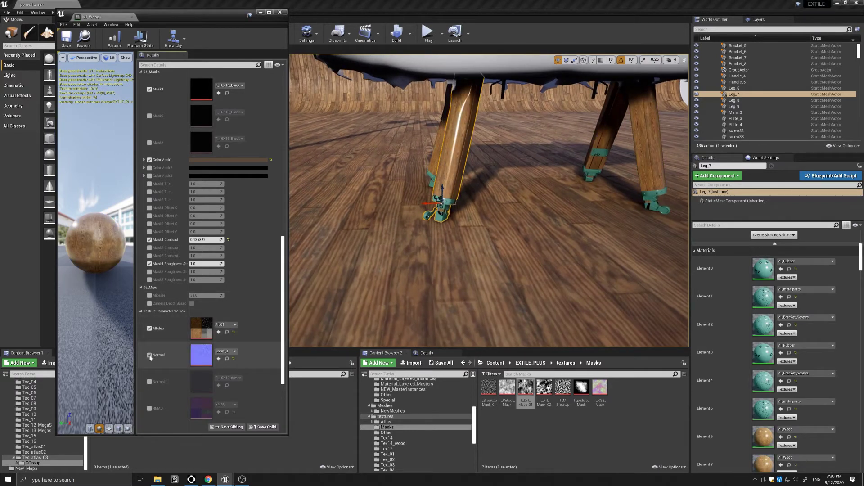
{"action": "left_click", "coordinate": [149, 408]}
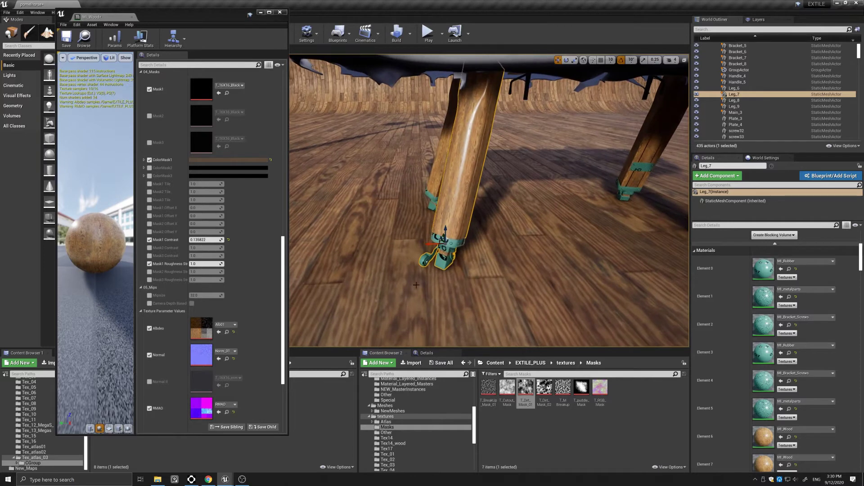
{"action": "right_click_drag", "start_coordinate": [489, 200], "coordinate": [511, 188]}
{"action": "right_click_drag", "start_coordinate": [437, 263], "coordinate": [391, 266]}
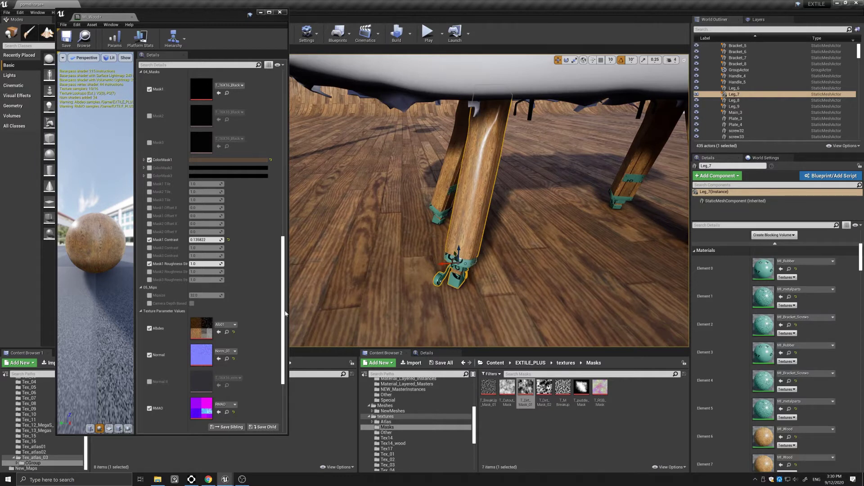
Assign the T_Dirt_Mask_01 texture to the Mask1 parameter of the leg's wood material instance.
{"action": "scroll", "coordinate": [260, 235], "scroll_direction": "up", "scroll_amount": 5}
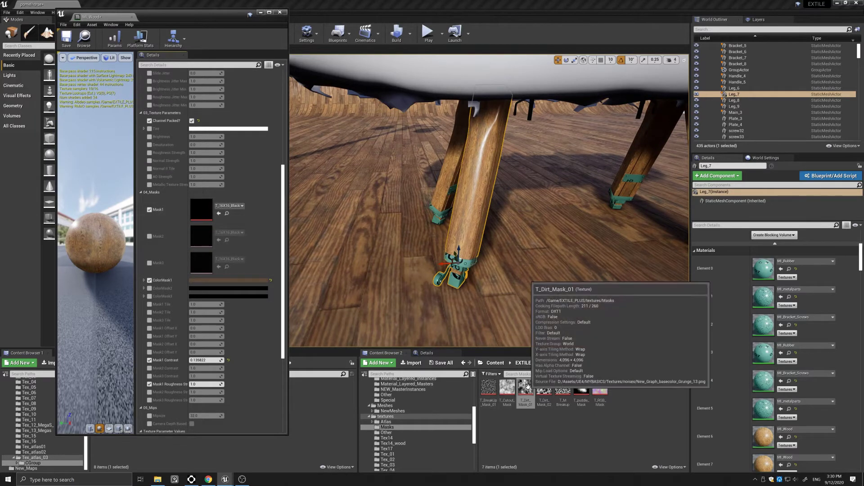
{"action": "left_click", "coordinate": [219, 213]}
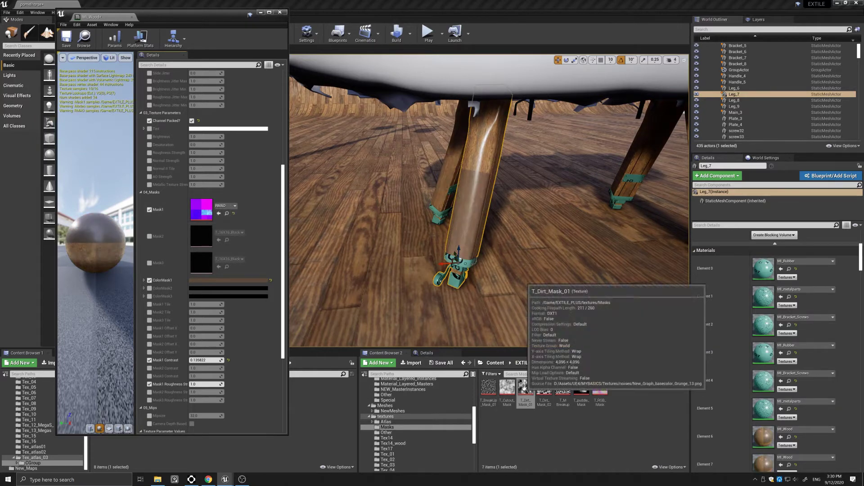
{"action": "left_click_drag", "start_coordinate": [525, 388], "coordinate": [201, 209]}
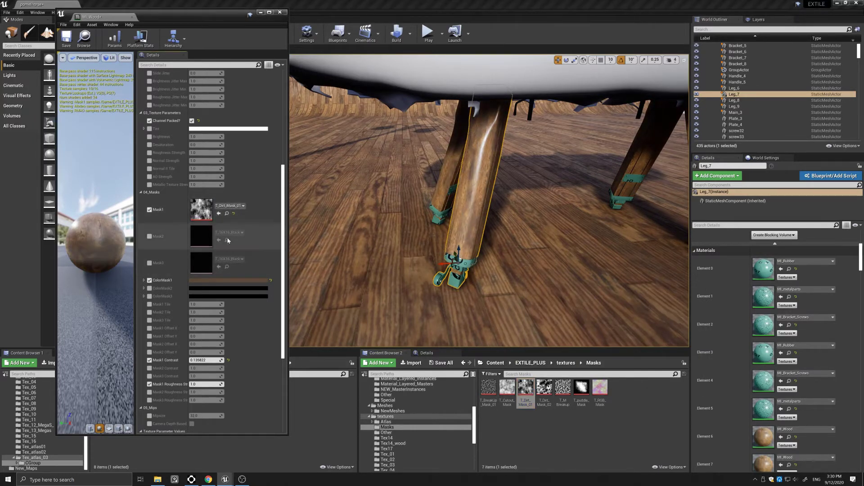
Raise the wood material's Mask1 Roughness Strength to about 3.95 and inspect the worn leg surface from several angles.
{"action": "scroll", "coordinate": [284, 212], "scroll_direction": "down", "scroll_amount": 3}
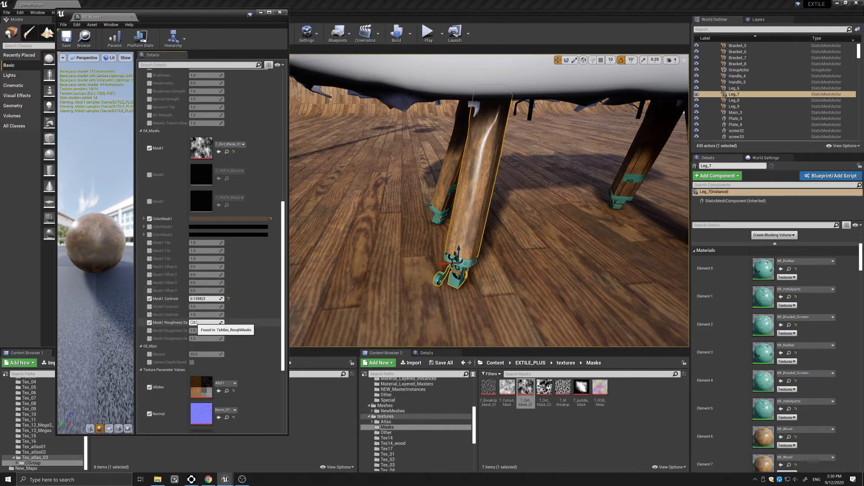
{"action": "left_click_drag", "start_coordinate": [203, 322], "coordinate": [212, 322]}
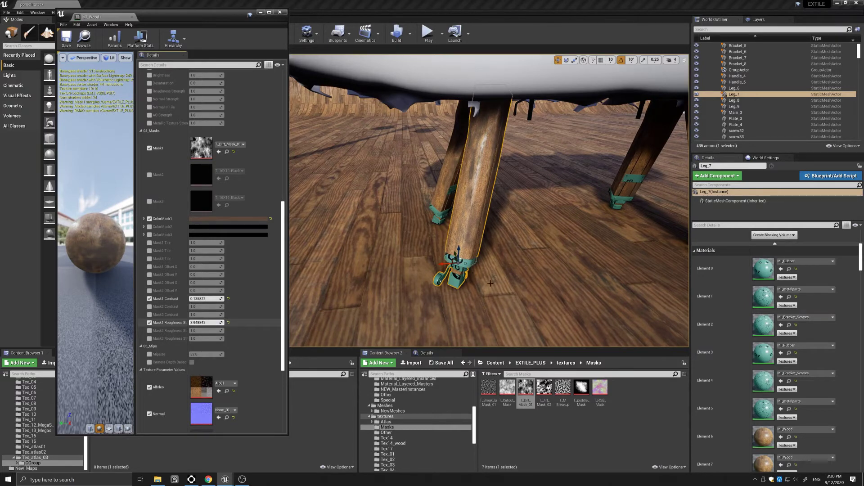
{"action": "left_click_drag", "start_coordinate": [474, 296], "coordinate": [513, 257], "text": "alt"}
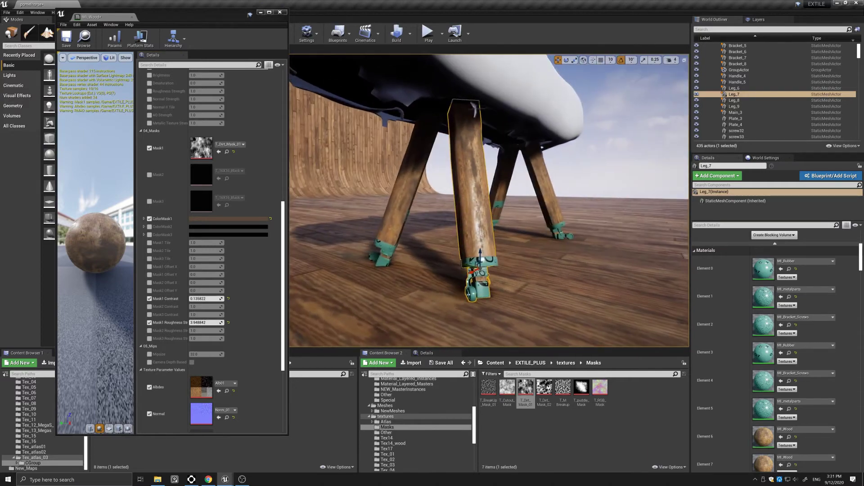
{"action": "right_click_drag", "start_coordinate": [489, 256], "coordinate": [488, 256]}
{"action": "right_click_drag", "start_coordinate": [515, 283], "coordinate": [490, 273]}
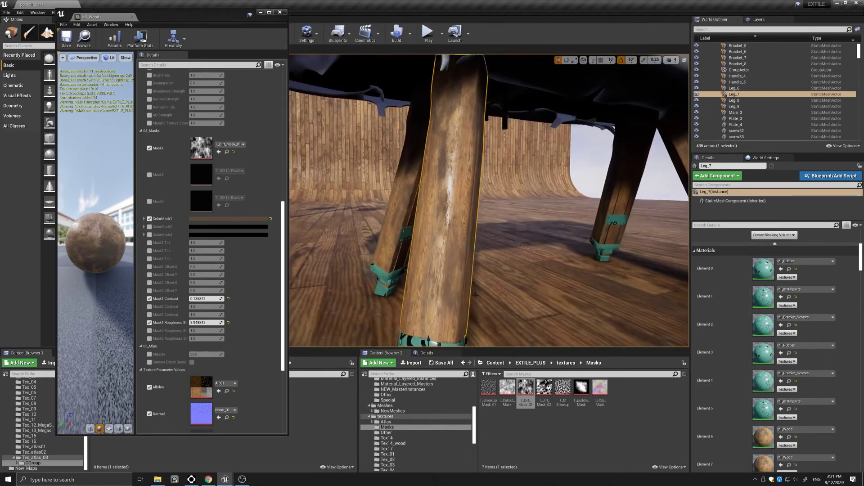
{"action": "scroll", "coordinate": [475, 295], "scroll_direction": "down", "scroll_amount": 4}
{"action": "scroll", "coordinate": [473, 295], "scroll_direction": "down", "scroll_amount": 3}
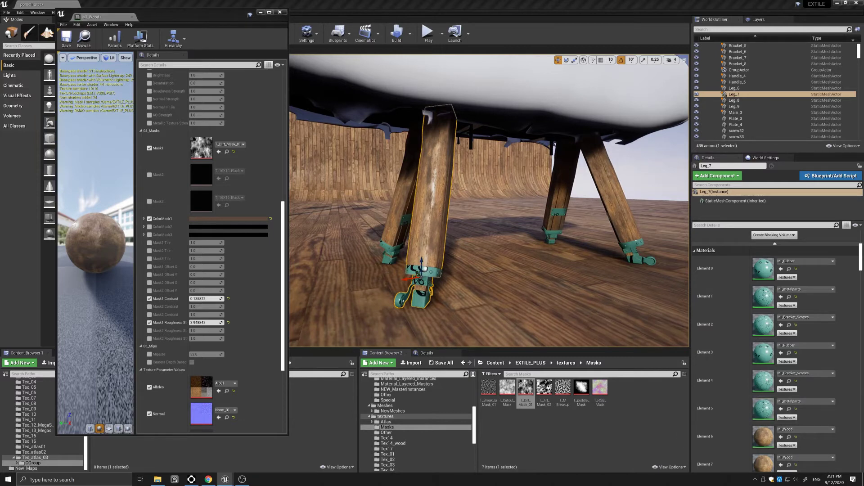
Enable the Albedo, Normal and RMAO texture parameters of the MI_metalparts material instance and check the leg's metal fittings.
{"action": "left_click_drag", "start_coordinate": [1, 50], "coordinate": [219, 34]}
{"action": "right_click_drag", "start_coordinate": [497, 169], "coordinate": [497, 169]}
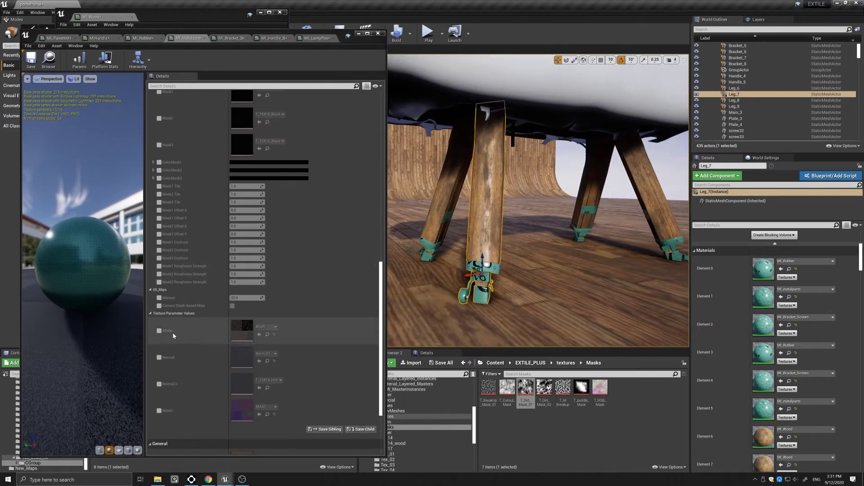
{"action": "left_click", "coordinate": [159, 331]}
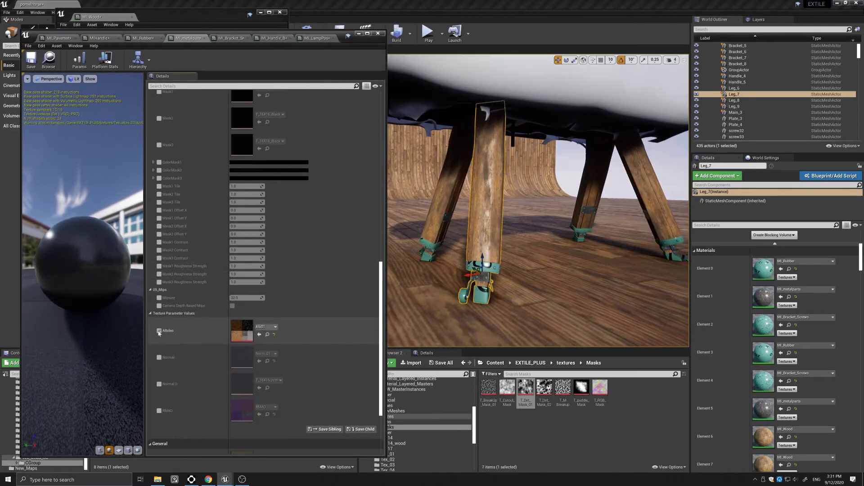
{"action": "left_click", "coordinate": [159, 357]}
{"action": "left_click", "coordinate": [159, 411]}
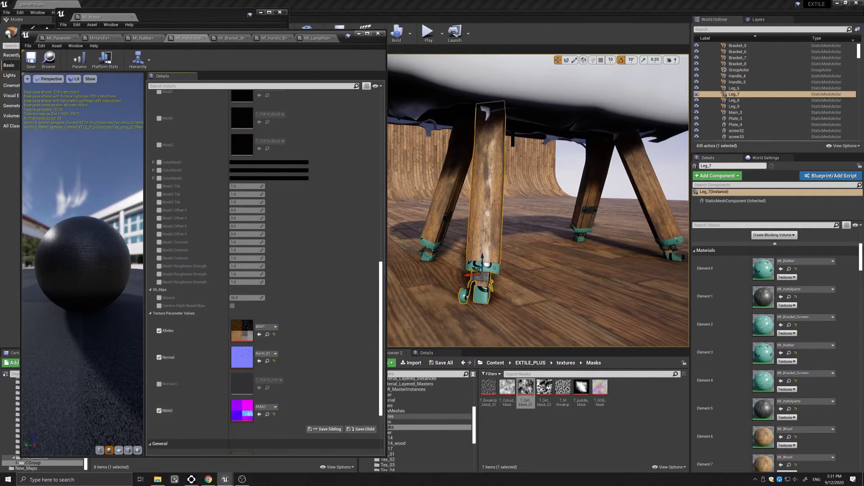
{"action": "mouse_move", "coordinate": [504, 203]}
{"action": "right_mouse_down"}
{"action": "mouse_move", "coordinate": [526, 229]}
{"action": "mouse_move", "coordinate": [508, 198]}
{"action": "right_mouse_up"}
{"action": "scroll", "coordinate": [368, 125], "scroll_direction": "up", "scroll_amount": 10}
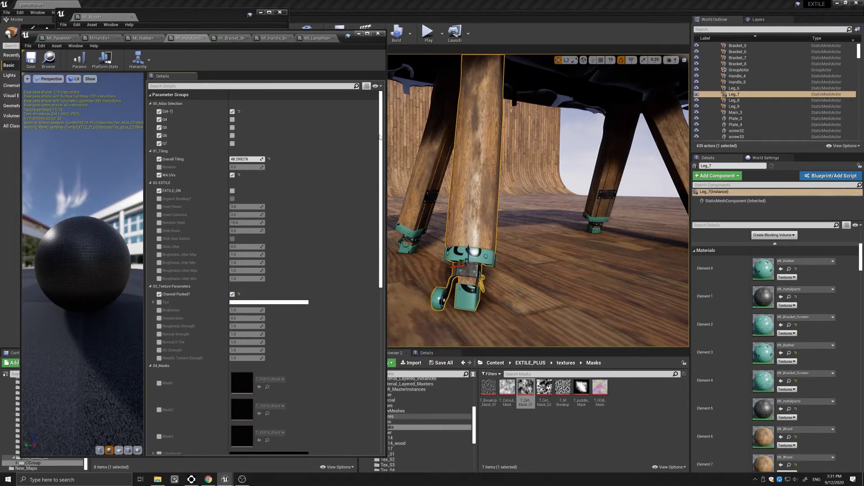
{"action": "scroll", "coordinate": [380, 137], "scroll_direction": "down", "scroll_amount": 3}
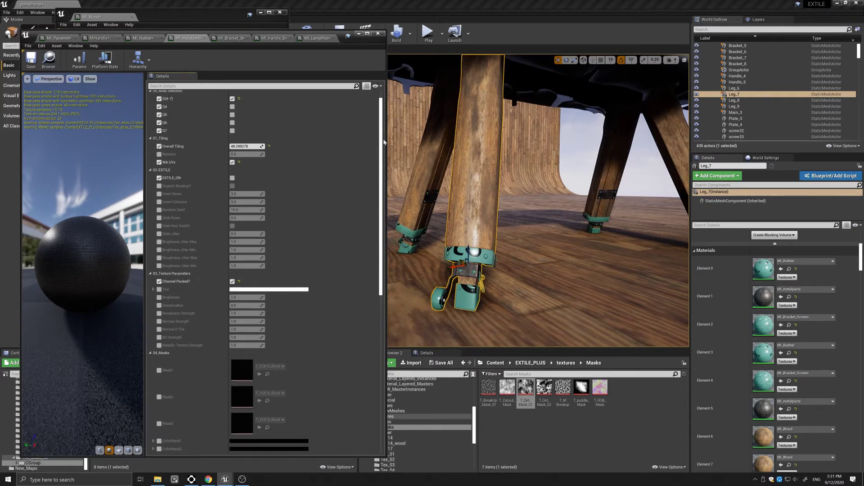
Open the leg's MI_Bracket_Screws material instance and enable its Albedo, Normal and RMAO texture parameters.
{"action": "double_click", "coordinate": [764, 323]}
{"action": "left_click", "coordinate": [158, 287]}
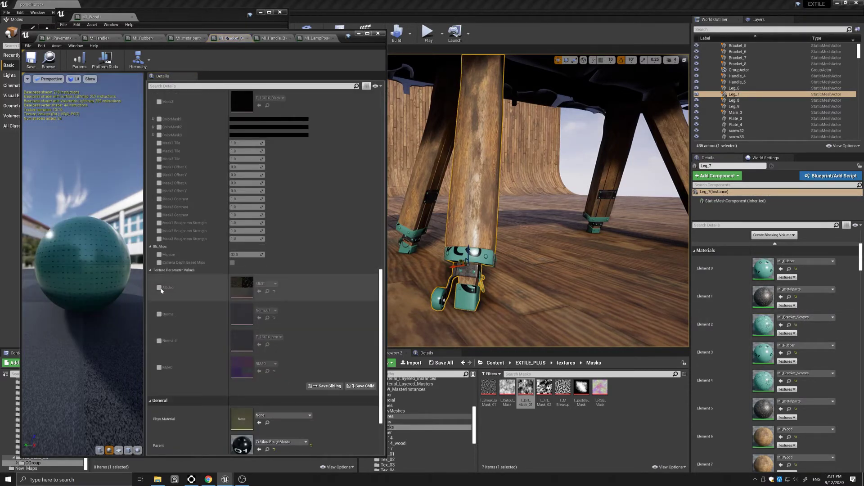
{"action": "left_click", "coordinate": [159, 314]}
{"action": "left_click", "coordinate": [159, 367]}
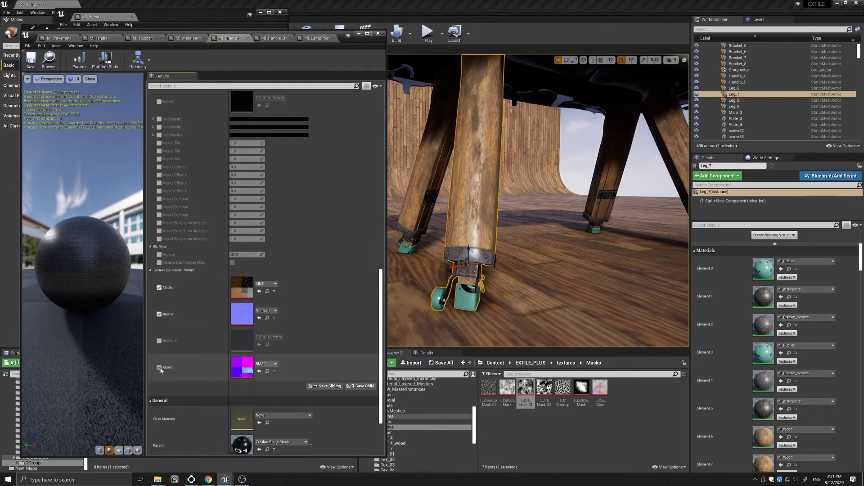
Open the leg's MI_Rubber material instance from Element 3 and enable its Albedo, Normal and RMAO textures.
{"action": "double_click", "coordinate": [764, 353]}
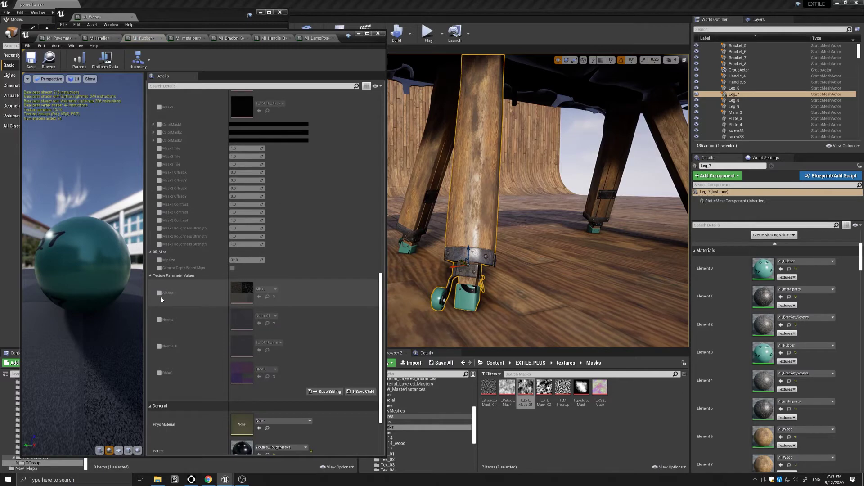
{"action": "left_click", "coordinate": [159, 293]}
{"action": "left_click", "coordinate": [159, 319]}
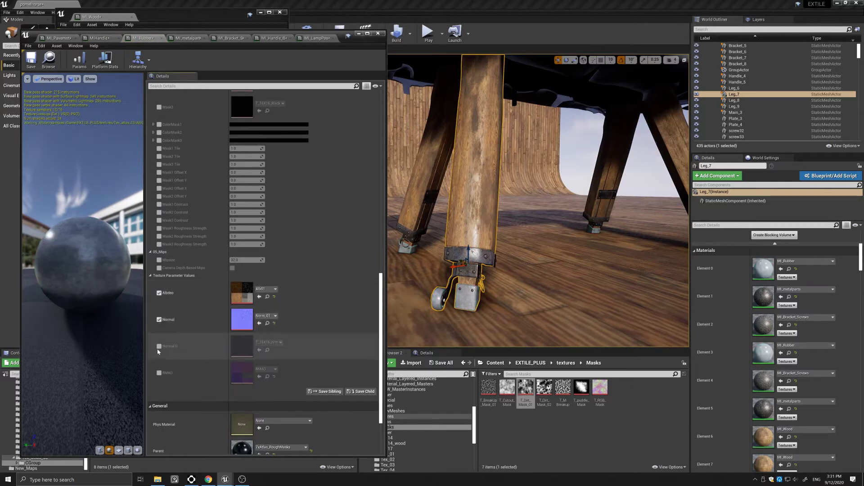
{"action": "left_click", "coordinate": [159, 373]}
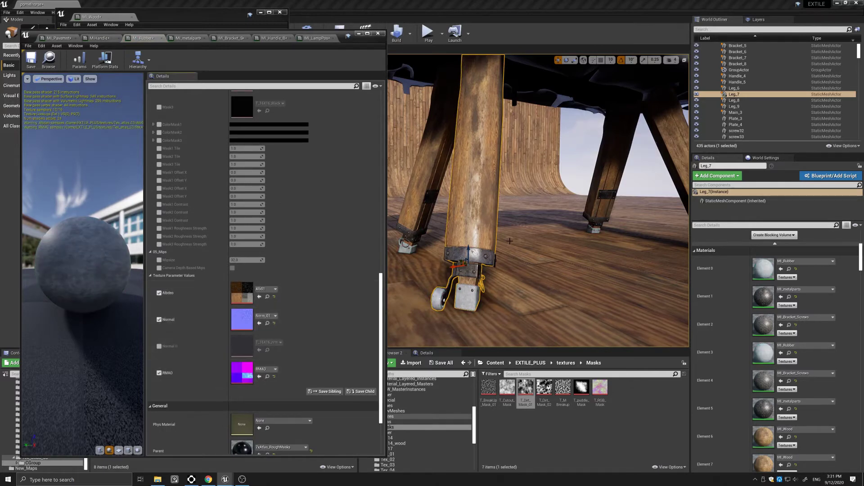
Select a handle on the pommel horse and enable the Albedo, Normal and RMAO textures of its MI_Handle_Base material.
{"action": "left_click_drag", "start_coordinate": [515, 241], "coordinate": [515, 241]}
{"action": "right_click_drag", "start_coordinate": [529, 237], "coordinate": [528, 197]}
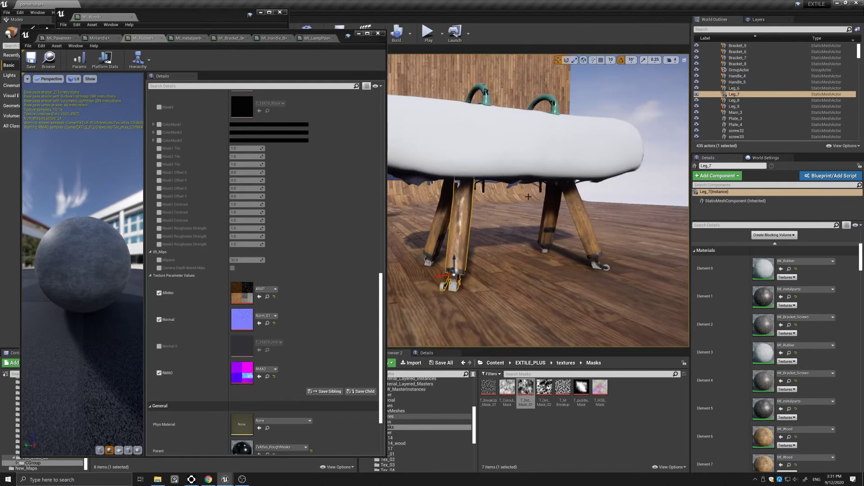
{"action": "left_click", "coordinate": [485, 100]}
{"action": "double_click", "coordinate": [760, 301]}
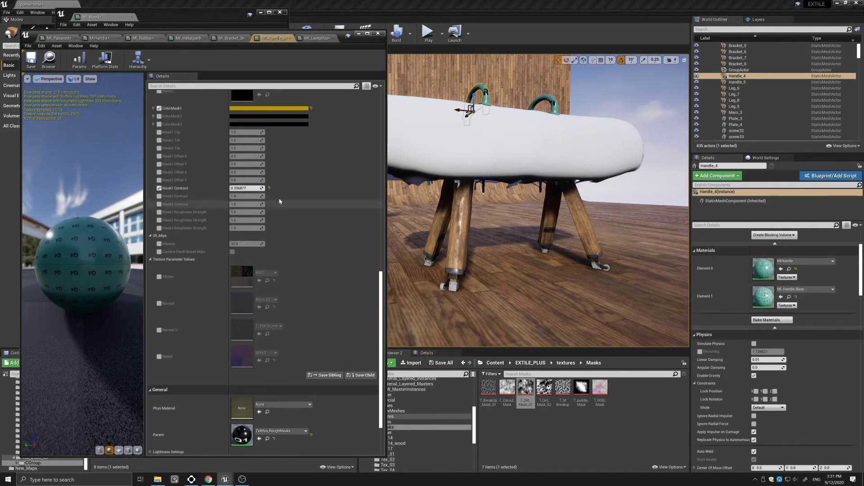
{"action": "left_click", "coordinate": [158, 277]}
{"action": "left_click", "coordinate": [159, 303]}
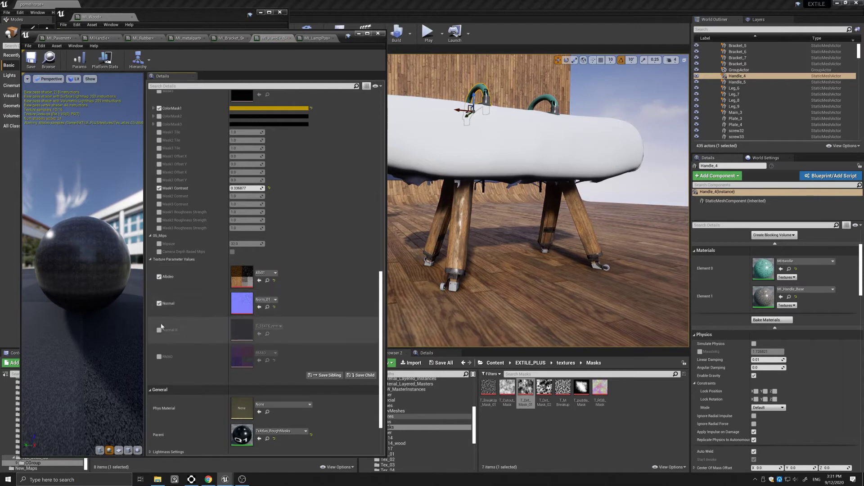
{"action": "left_click", "coordinate": [159, 356]}
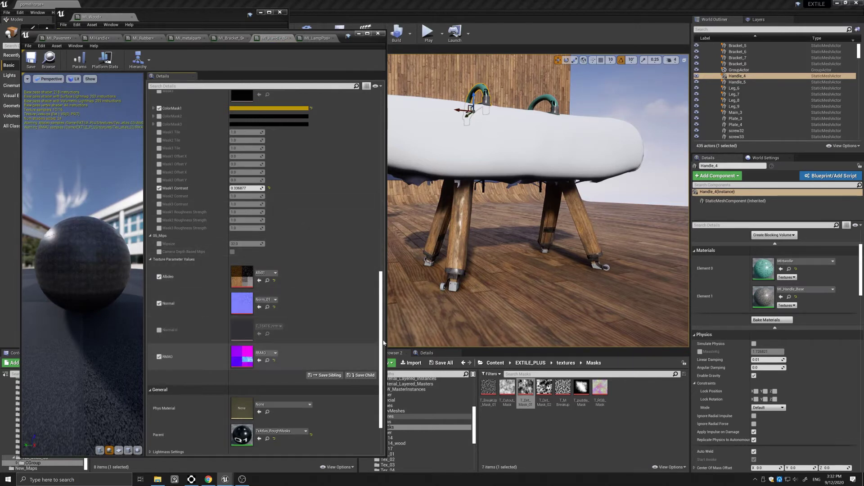
Enable Mask1 in the handle base material and assign the T_Dirt_Mask_01 texture to it.
{"action": "scroll", "coordinate": [159, 218], "scroll_direction": "up", "scroll_amount": 5}
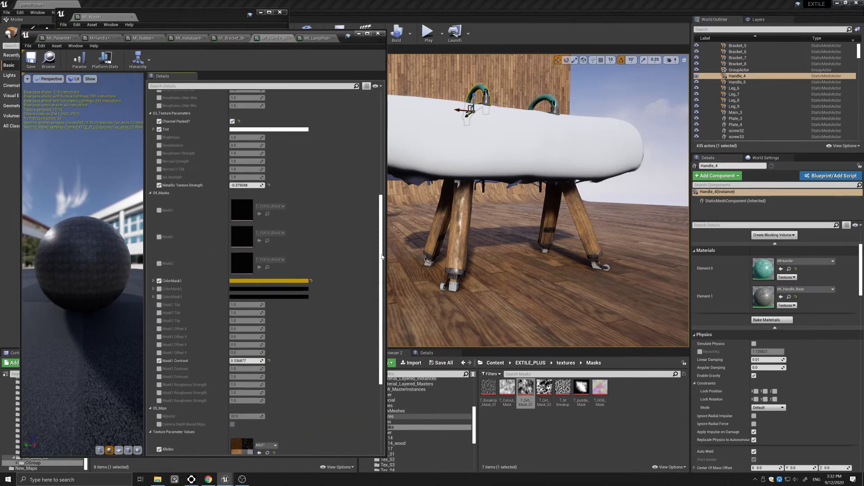
{"action": "left_click", "coordinate": [159, 216]}
{"action": "left_click", "coordinate": [525, 388]}
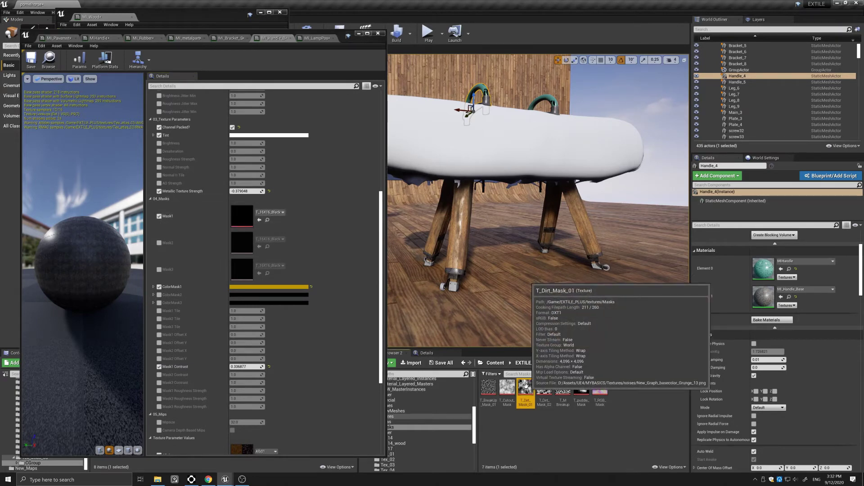
{"action": "left_click", "coordinate": [259, 220]}
Select the other handle and enable the Albedo, Normal and RMAO textures of its MIHandle material in Element 0.
{"action": "right_click_drag", "start_coordinate": [532, 202], "coordinate": [459, 126]}
{"action": "middle_click_drag", "start_coordinate": [509, 203], "coordinate": [460, 207]}
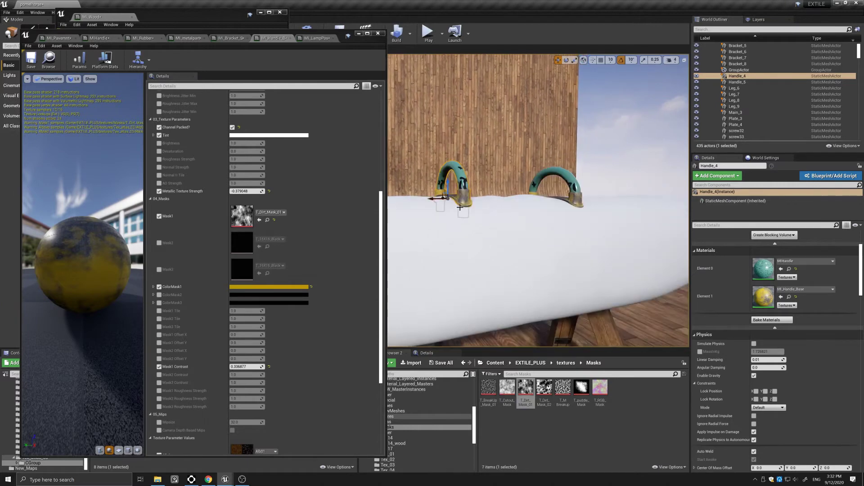
{"action": "left_click", "coordinate": [576, 186]}
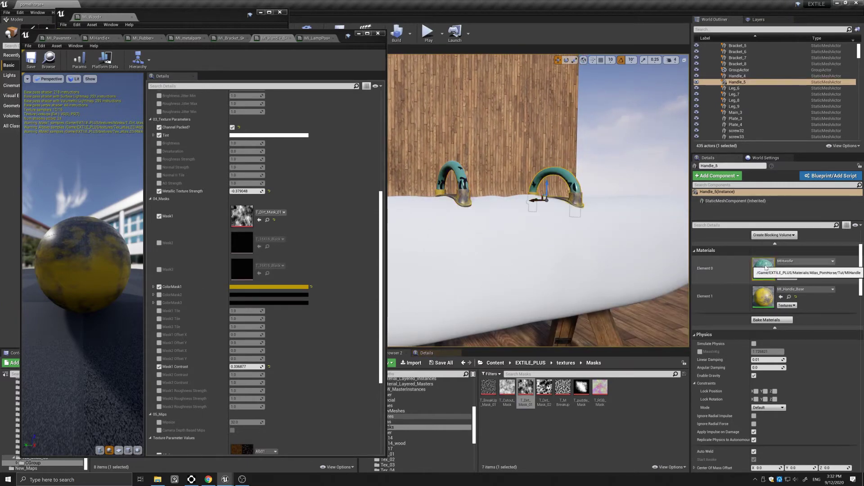
{"action": "double_click", "coordinate": [763, 269]}
{"action": "scroll", "coordinate": [281, 295], "scroll_direction": "down", "scroll_amount": 3}
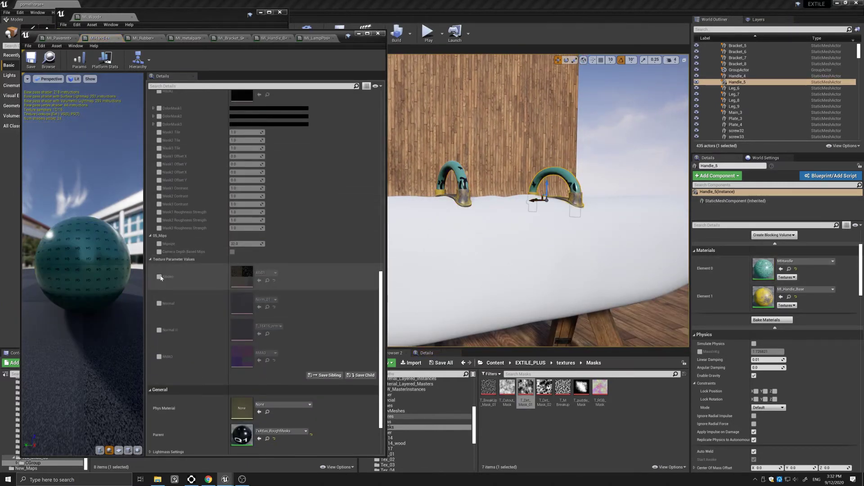
{"action": "left_click", "coordinate": [159, 277]}
{"action": "left_click", "coordinate": [159, 356]}
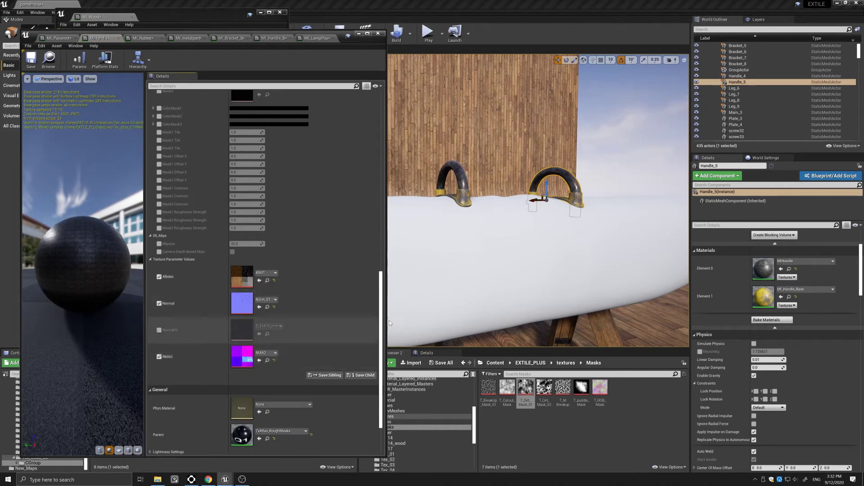
Frame the whole pommel horse, select its front leg and locate the Element 5 metal parts material in the content browser.
{"action": "right_click_drag", "start_coordinate": [509, 216], "coordinate": [477, 216]}
{"action": "mouse_move", "coordinate": [471, 251]}
{"action": "right_mouse_down"}
{"action": "mouse_move", "coordinate": [500, 251]}
{"action": "mouse_move", "coordinate": [471, 265]}
{"action": "right_mouse_up"}
{"action": "key", "text": "Escape"}
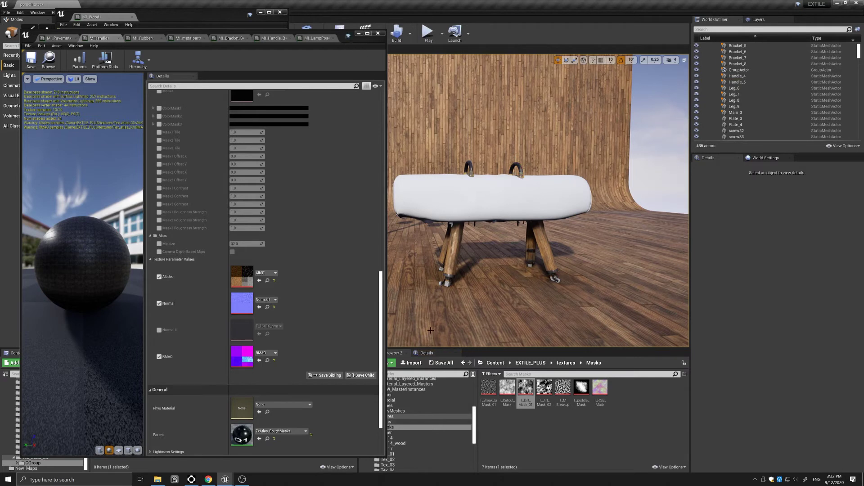
{"action": "left_click", "coordinate": [455, 252]}
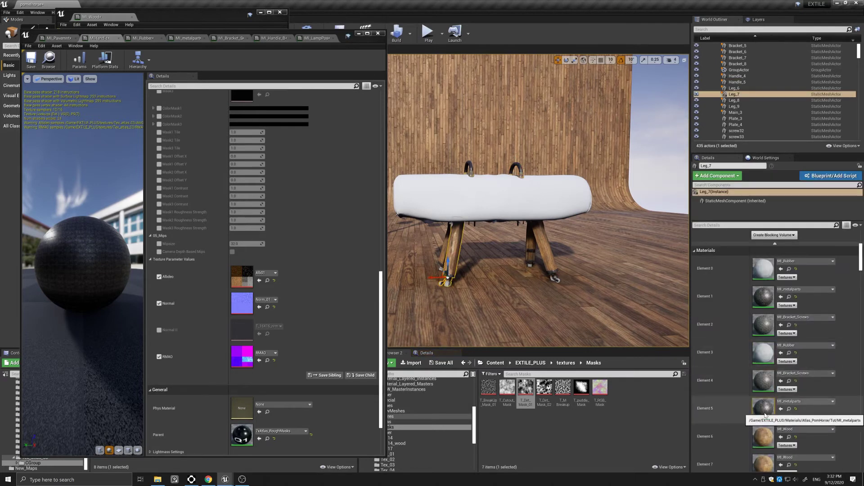
{"action": "left_click", "coordinate": [789, 410]}
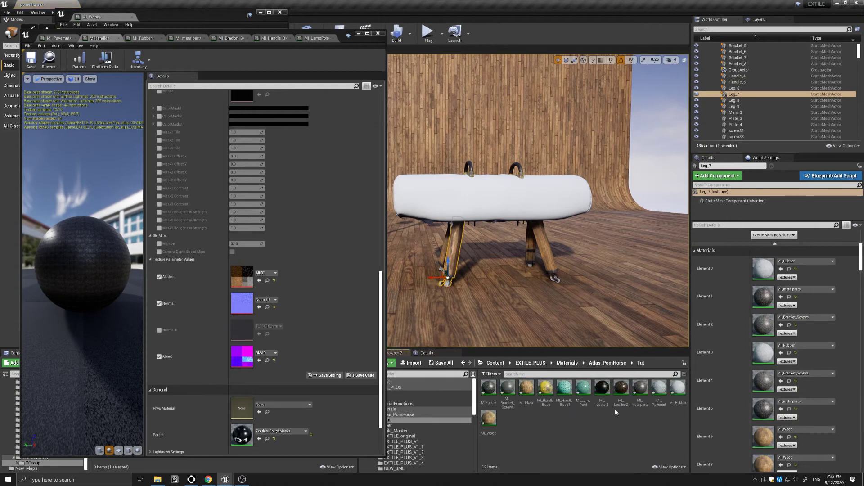
Open the MI_Leather2 material instance from the Tut folder and examine its mask and atlas texture parameters.
{"action": "left_click", "coordinate": [620, 392]}
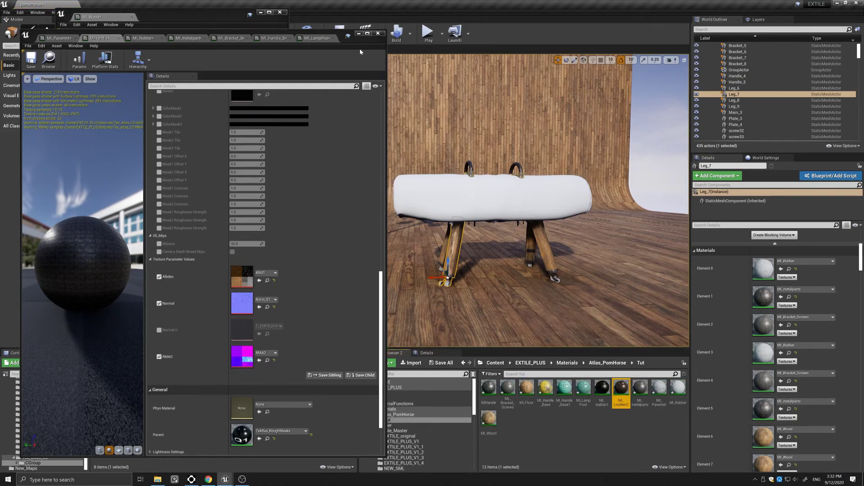
{"action": "left_click_drag", "start_coordinate": [338, 31], "coordinate": [331, 22]}
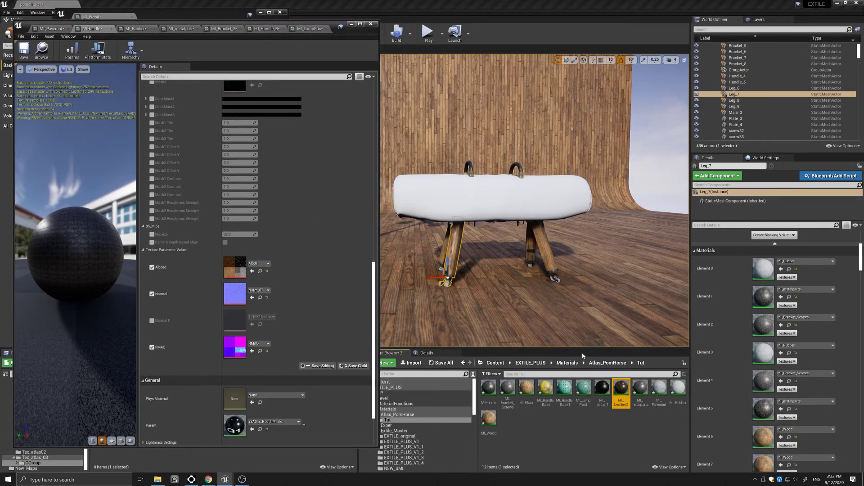
{"action": "double_click", "coordinate": [621, 390]}
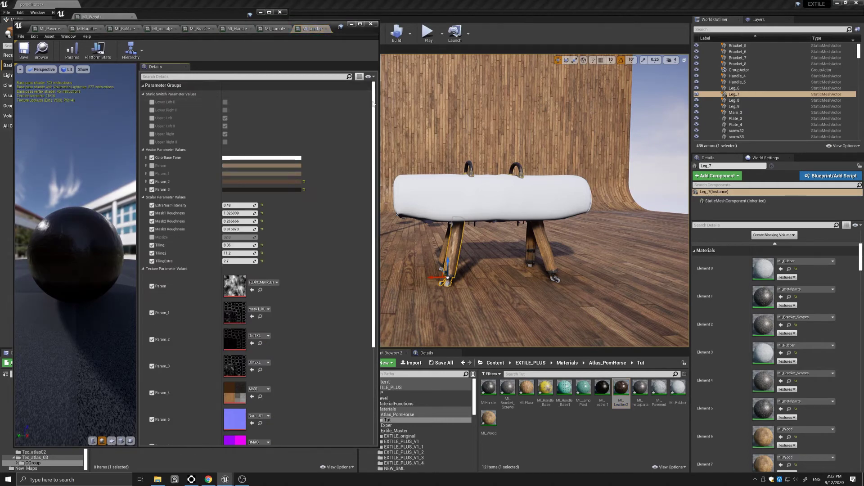
{"action": "left_click_drag", "start_coordinate": [373, 105], "coordinate": [376, 201]}
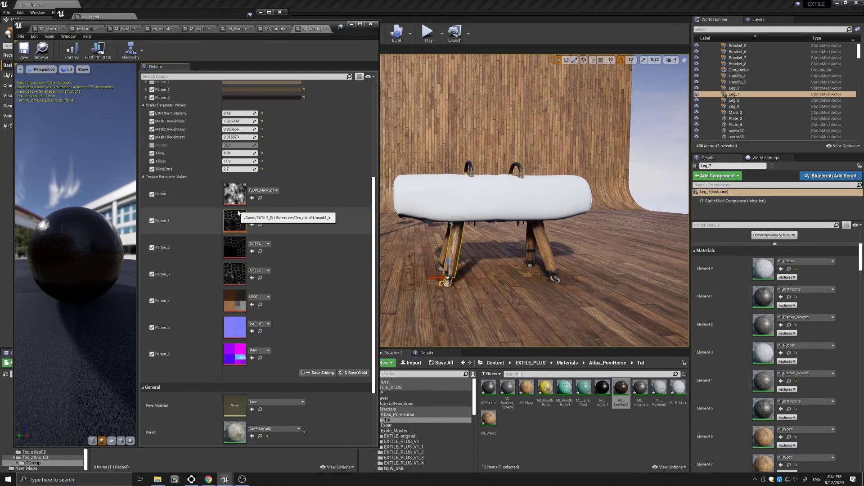
Select the pommel horse's white main body and assign the MI_Leather2 material to its Element 0.
{"action": "scroll", "coordinate": [282, 158], "scroll_direction": "up", "scroll_amount": 1}
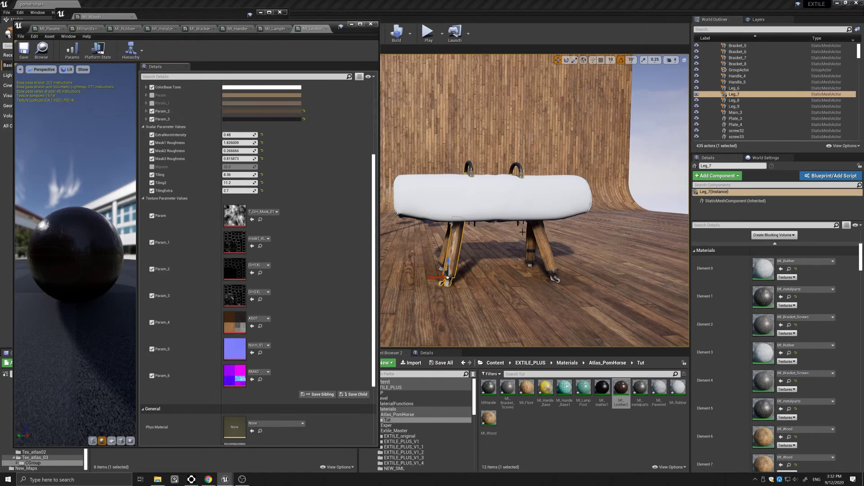
{"action": "middle_click_drag", "start_coordinate": [415, 196], "coordinate": [411, 184]}
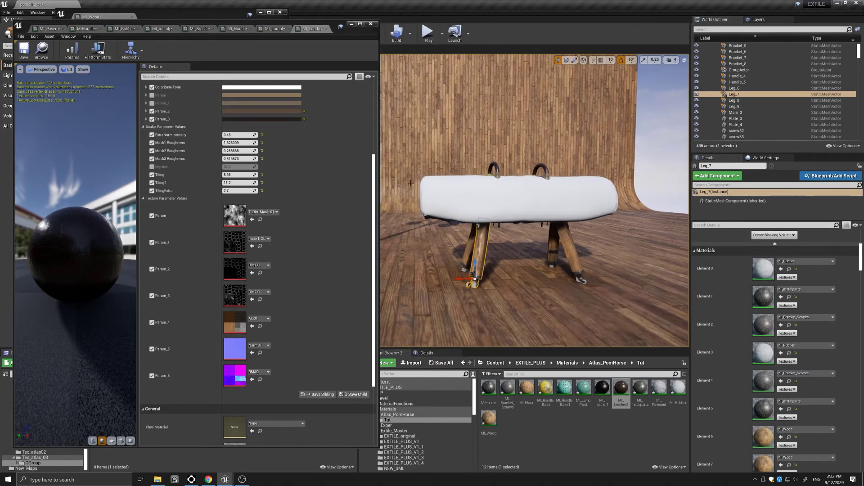
{"action": "left_click", "coordinate": [518, 207]}
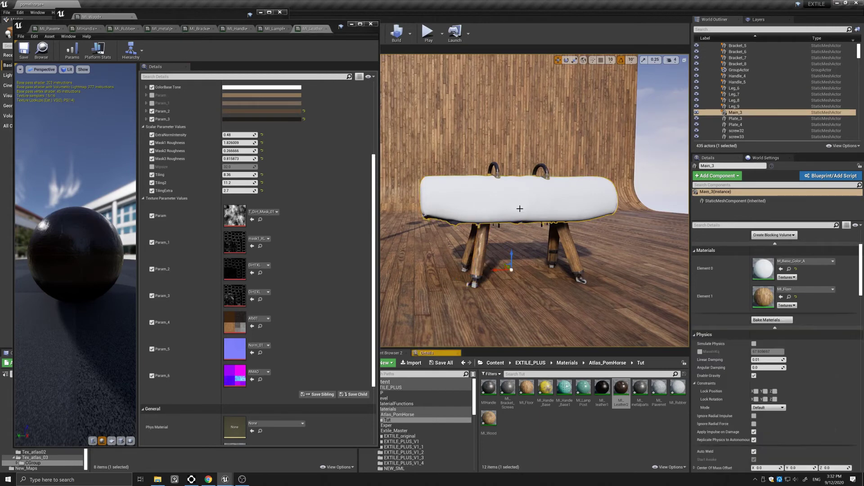
{"action": "left_click", "coordinate": [781, 270]}
Examine the leather surface of the pommel horse's body up close and from a distance.
{"action": "right_click_drag", "start_coordinate": [574, 250], "coordinate": [648, 243]}
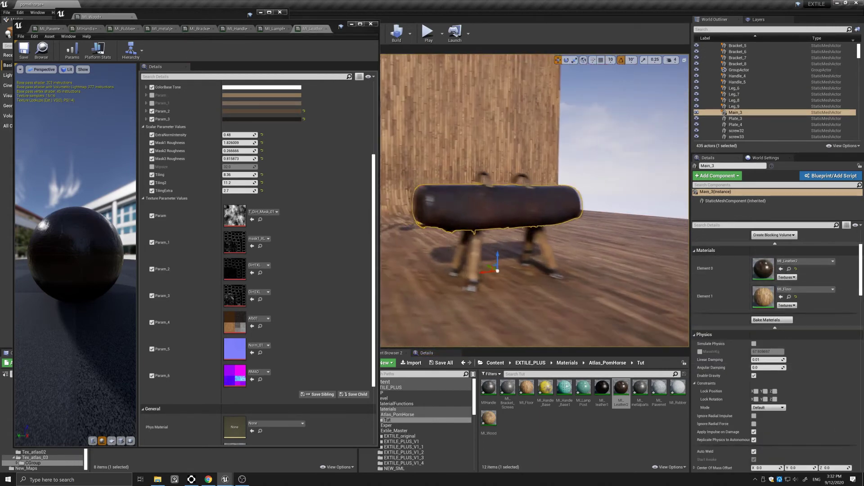
{"action": "mouse_move", "coordinate": [521, 256]}
{"action": "right_mouse_down"}
{"action": "mouse_move", "coordinate": [495, 245]}
{"action": "mouse_move", "coordinate": [520, 256]}
{"action": "right_mouse_up"}
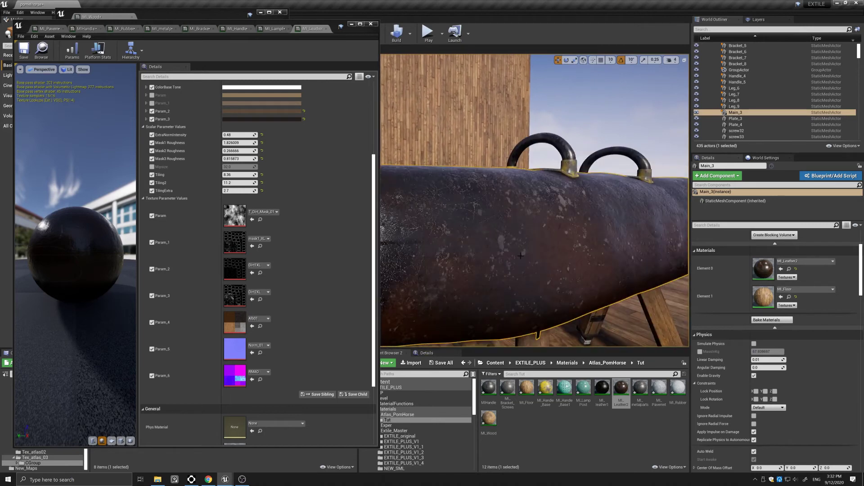
{"action": "scroll", "coordinate": [521, 255], "scroll_direction": "up", "scroll_amount": 2}
{"action": "middle_click_drag", "start_coordinate": [520, 255], "coordinate": [562, 273]}
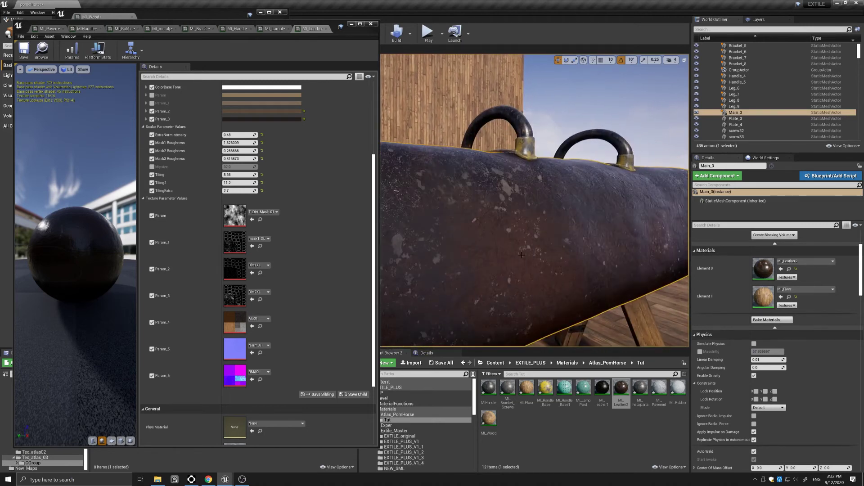
{"action": "scroll", "coordinate": [521, 256], "scroll_direction": "up", "scroll_amount": 2}
{"action": "scroll", "coordinate": [534, 200], "scroll_direction": "down", "scroll_amount": 8}
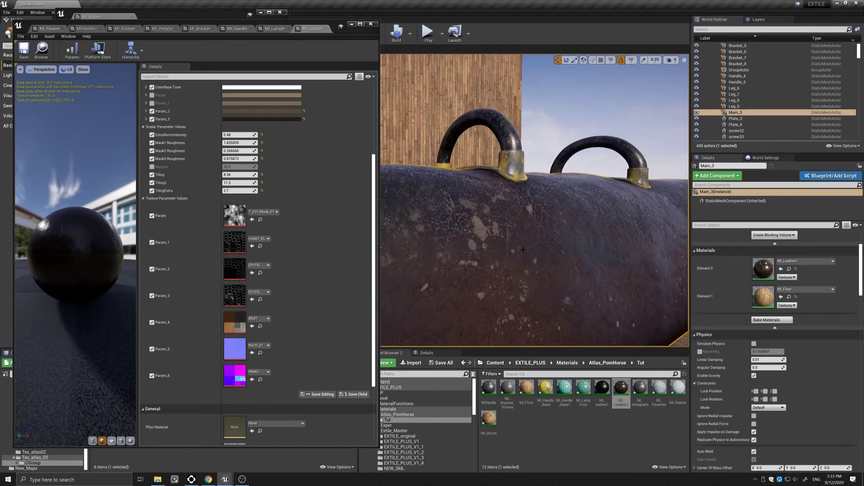
{"action": "right_click_drag", "start_coordinate": [533, 201], "coordinate": [495, 207]}
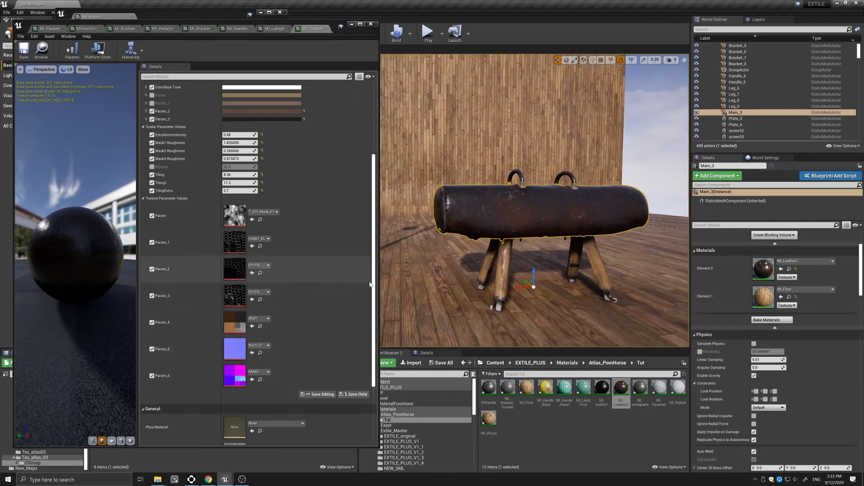
{"action": "scroll", "coordinate": [374, 192], "scroll_direction": "up", "scroll_amount": 3}
Select the lamp post, open its MI_LampPost material from Element 0 and enable the Albedo, Normal and RMAO textures.
{"action": "right_click_drag", "start_coordinate": [463, 240], "coordinate": [393, 241]}
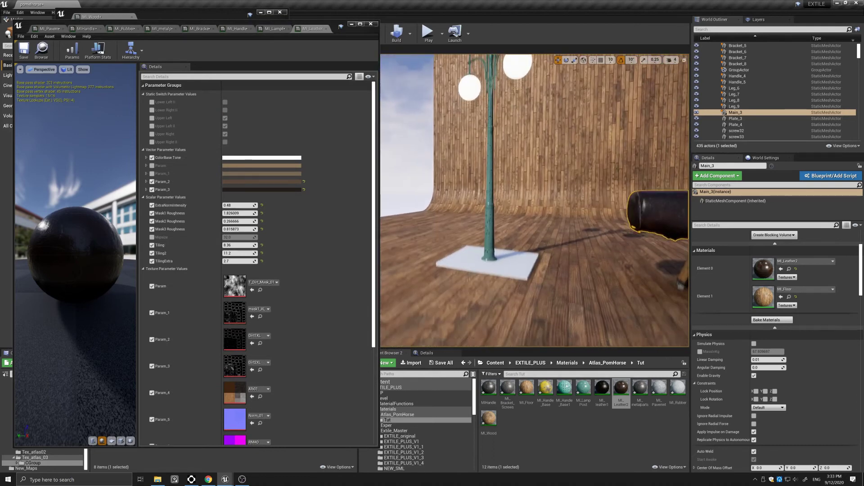
{"action": "left_click", "coordinate": [489, 234]}
{"action": "double_click", "coordinate": [764, 270]}
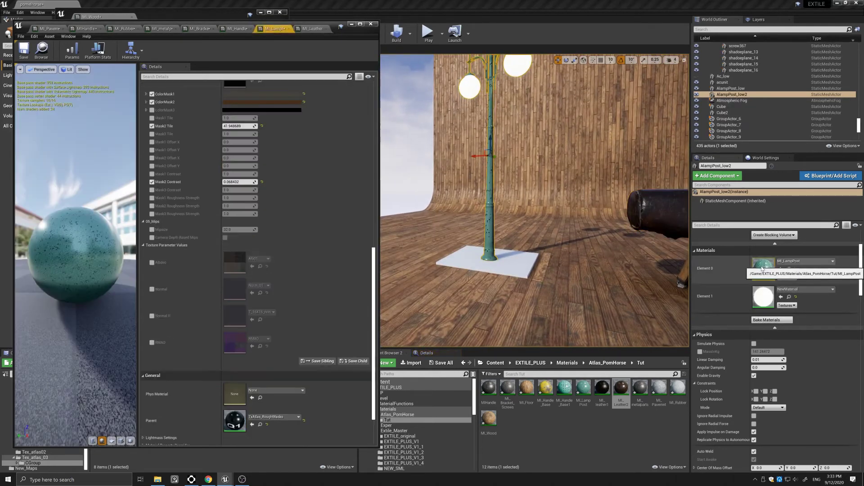
{"action": "left_click", "coordinate": [152, 262]}
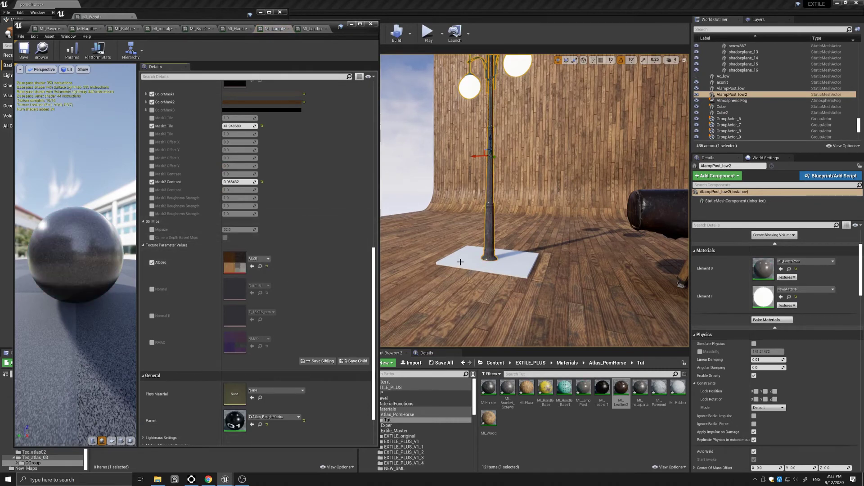
{"action": "left_click_drag", "start_coordinate": [460, 260], "coordinate": [450, 236]}
{"action": "right_click_drag", "start_coordinate": [460, 261], "coordinate": [484, 297]}
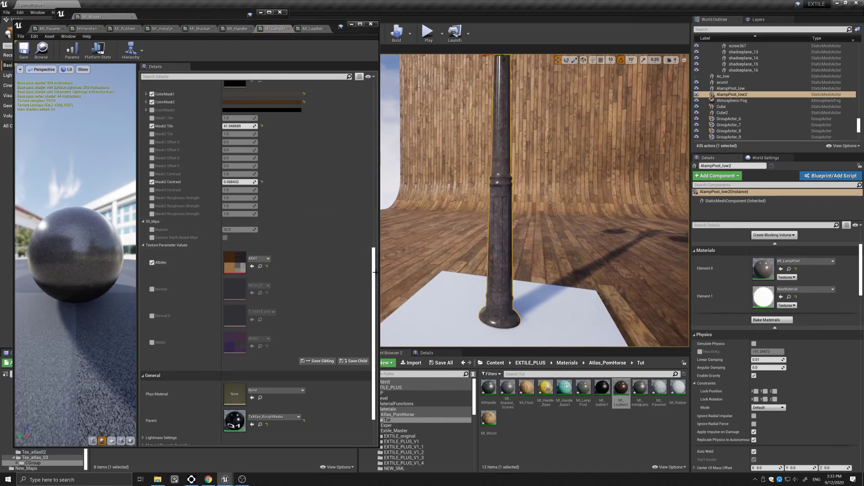
{"action": "left_click", "coordinate": [152, 290]}
{"action": "left_click", "coordinate": [152, 342]}
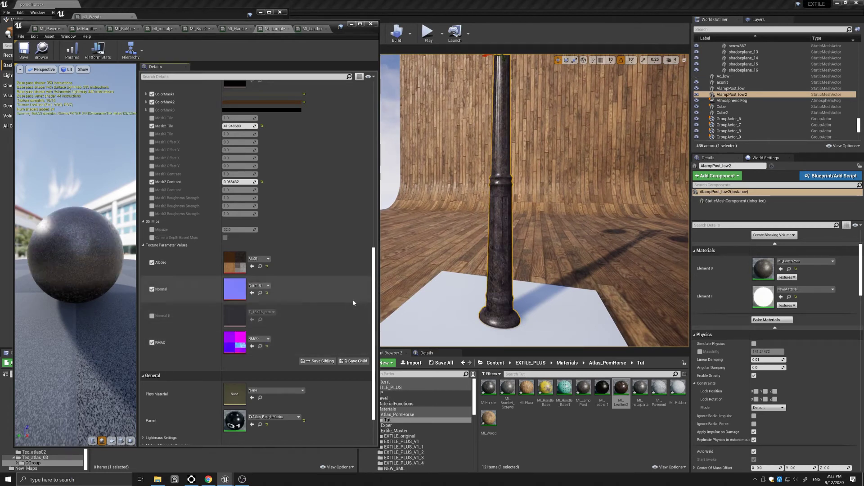
Enable Metallic Texture Strength in the lamp post material and set it to about 0.67.
{"action": "left_click_drag", "start_coordinate": [373, 306], "coordinate": [381, 237]}
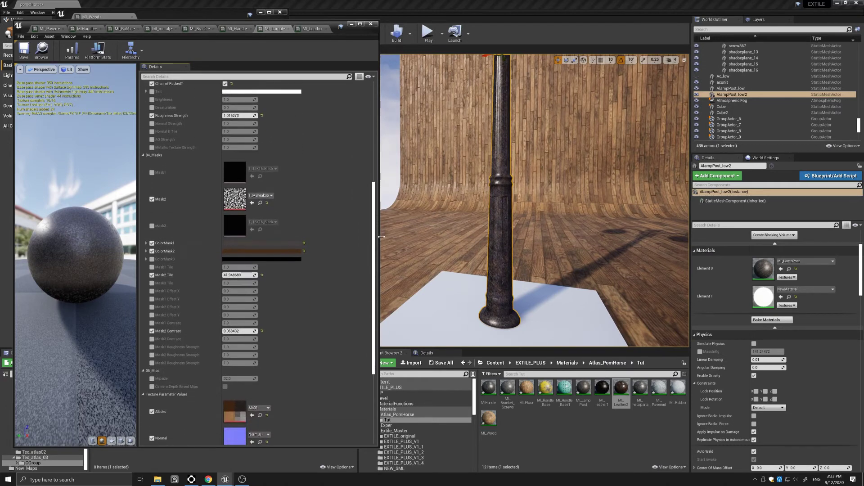
{"action": "scroll", "coordinate": [176, 237], "scroll_direction": "up", "scroll_amount": 1}
{"action": "scroll", "coordinate": [175, 237], "scroll_direction": "up", "scroll_amount": 5}
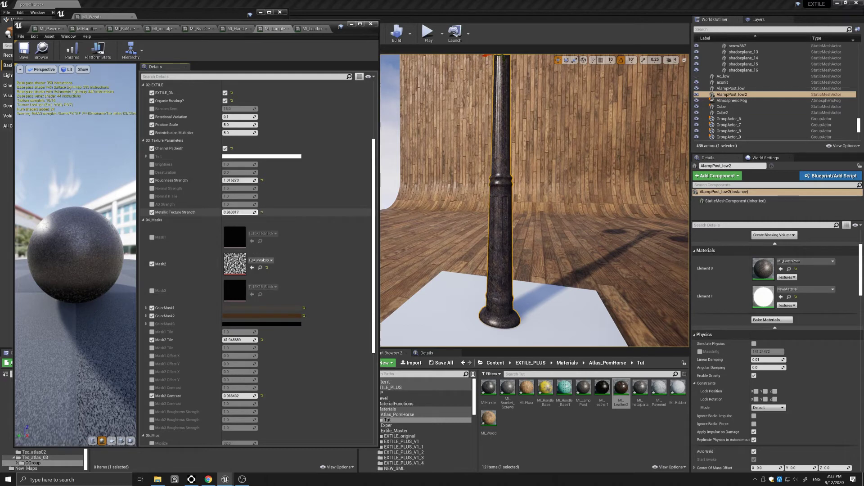
{"action": "left_click_drag", "start_coordinate": [239, 212], "coordinate": [240, 212]}
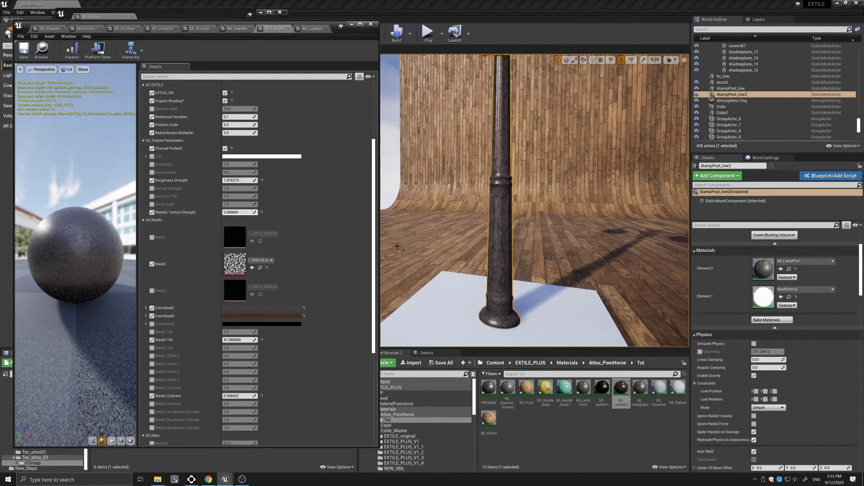
{"action": "middle_click_drag", "start_coordinate": [395, 244], "coordinate": [433, 208]}
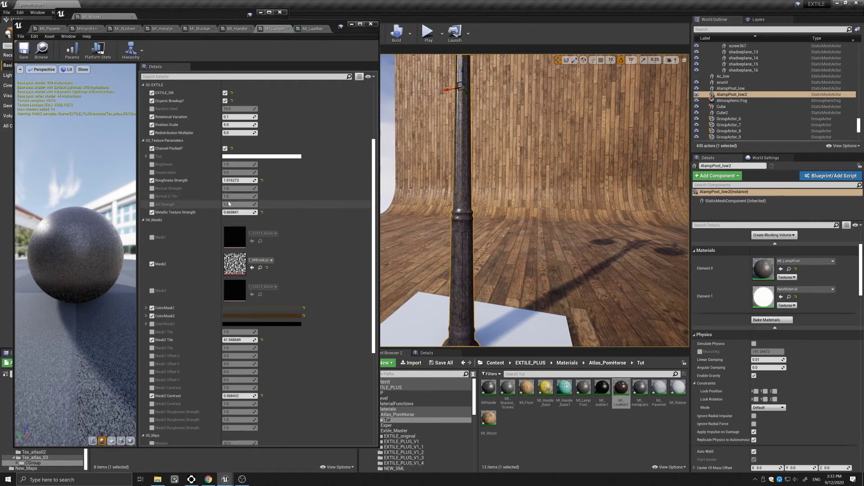
Turn off Organic Breakup in the lamp post material and compare the texture on the pole up close.
{"action": "scroll", "coordinate": [234, 207], "scroll_direction": "up", "scroll_amount": 5}
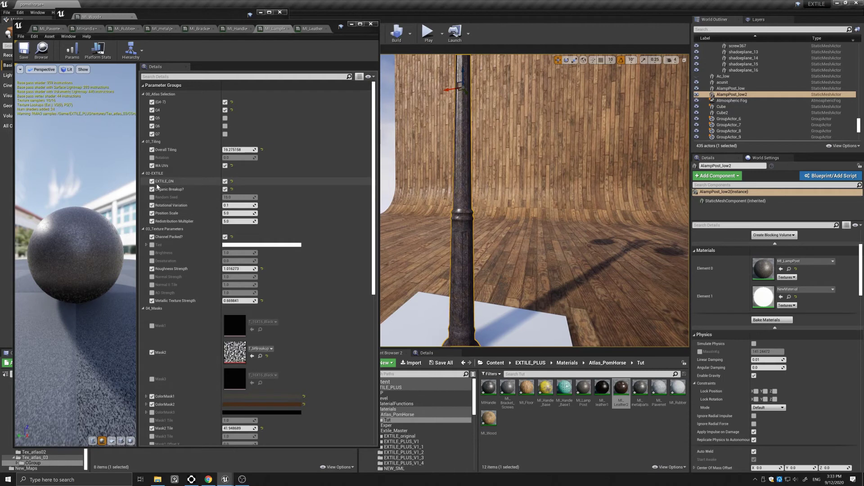
{"action": "key", "text": "w"}
{"action": "key", "text": "a"}
{"action": "right_click_drag", "start_coordinate": [495, 202], "coordinate": [495, 202]}
{"action": "key", "text": "s"}
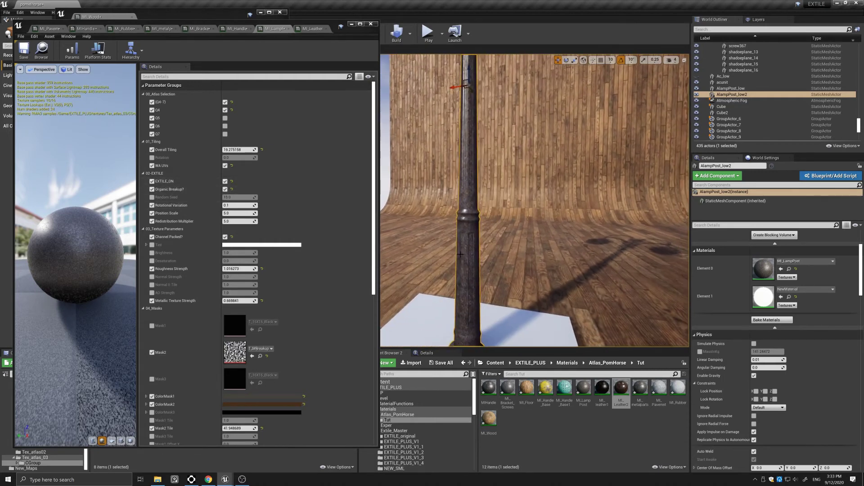
{"action": "left_click", "coordinate": [226, 190]}
{"action": "left_click", "coordinate": [225, 190]}
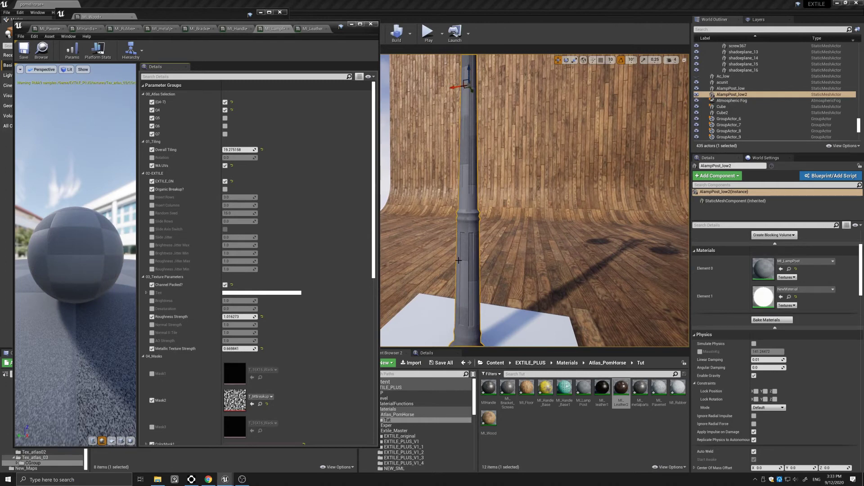
{"action": "right_click_drag", "start_coordinate": [459, 260], "coordinate": [458, 260]}
{"action": "key", "text": "w"}
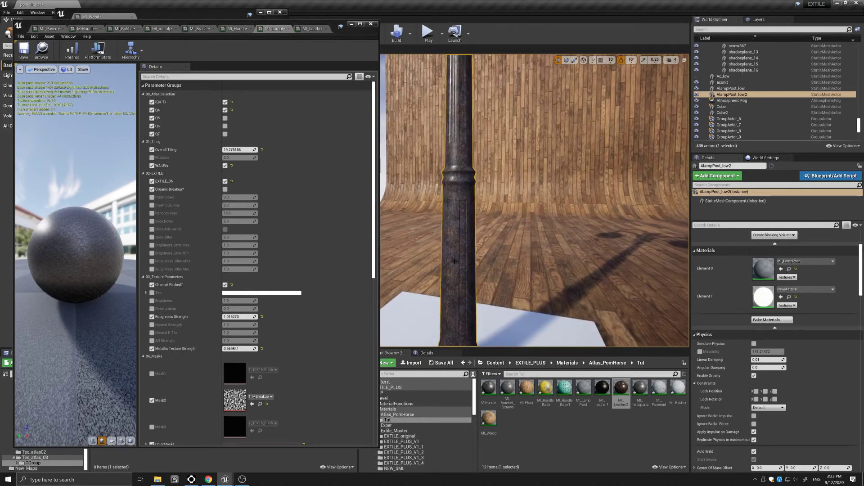
Turn off EXTILE_ON to compare the plain tiling on the pole, and restore EXTILE_ON with Organic Breakup.
{"action": "left_click", "coordinate": [225, 182]}
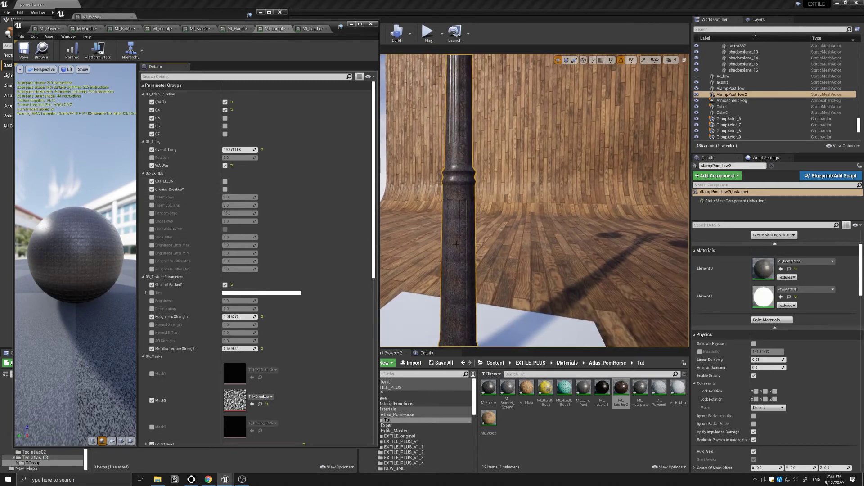
{"action": "right_click_drag", "start_coordinate": [456, 245], "coordinate": [456, 245]}
{"action": "key", "text": "s"}
{"action": "key", "text": "w"}
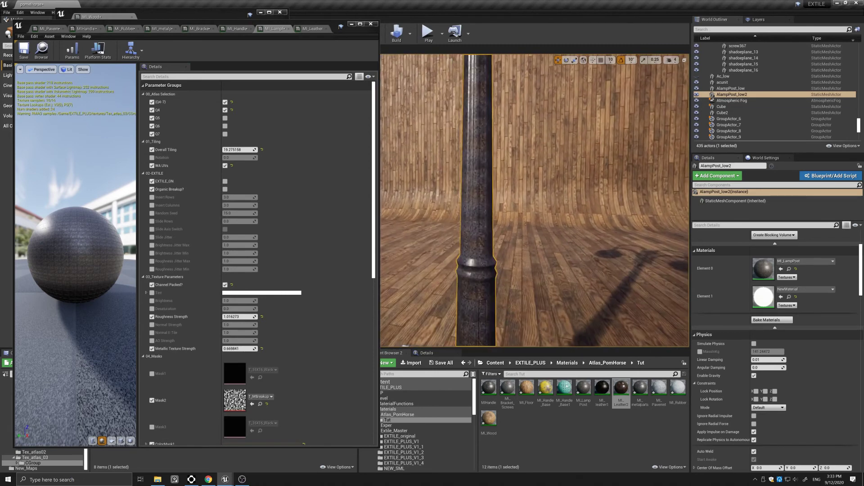
{"action": "left_click", "coordinate": [225, 182]}
Select the slab under the lamp post and assign the pavement material from the Tut folder to its Element 0.
{"action": "right_click_drag", "start_coordinate": [469, 252], "coordinate": [462, 250]}
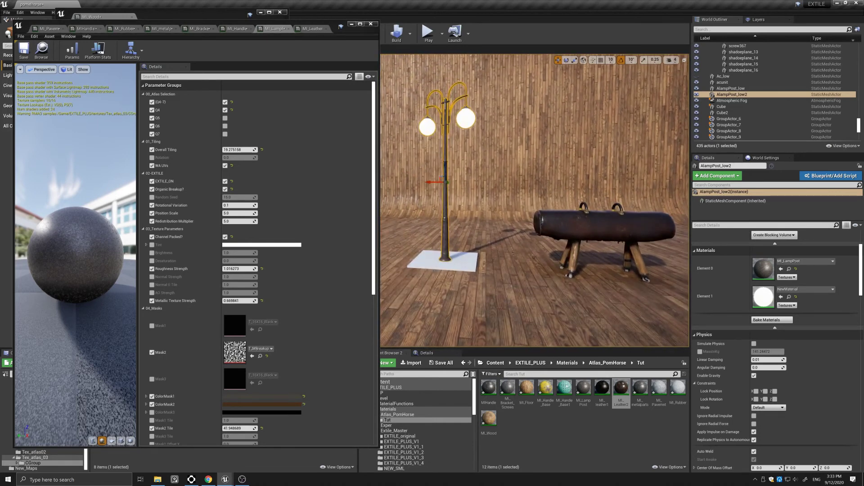
{"action": "left_click", "coordinate": [450, 263]}
{"action": "left_click", "coordinate": [659, 388]}
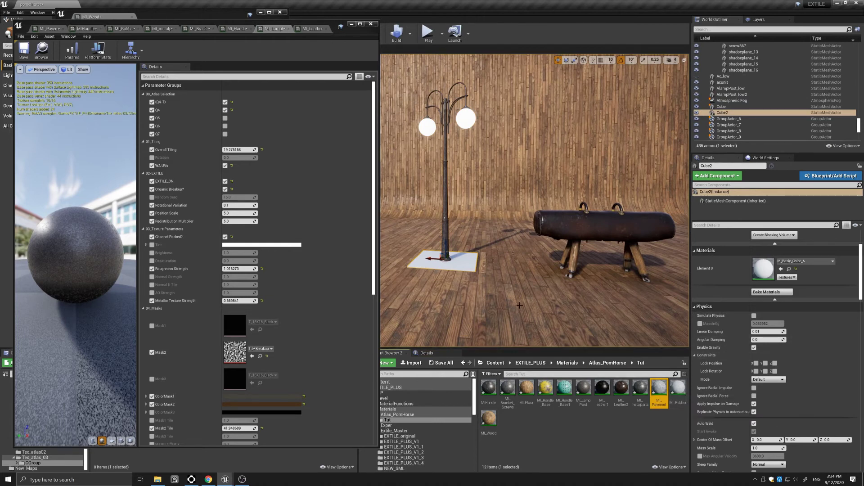
{"action": "left_click", "coordinate": [782, 269]}
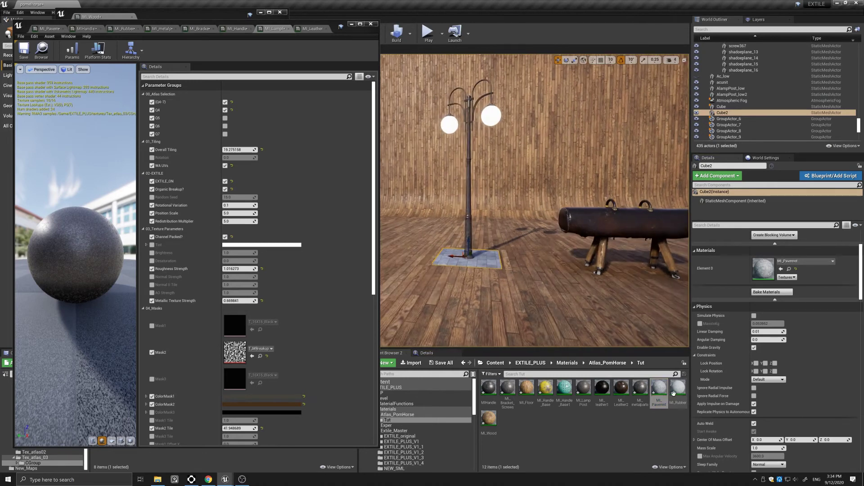
Open the pavement material instance and examine its atlas textures and initial setup parameters.
{"action": "double_click", "coordinate": [659, 390]}
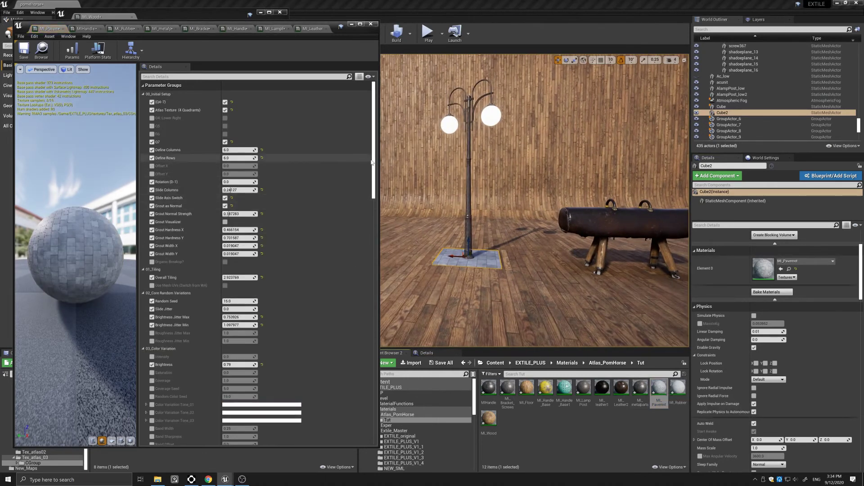
{"action": "left_click_drag", "start_coordinate": [373, 162], "coordinate": [389, 447]}
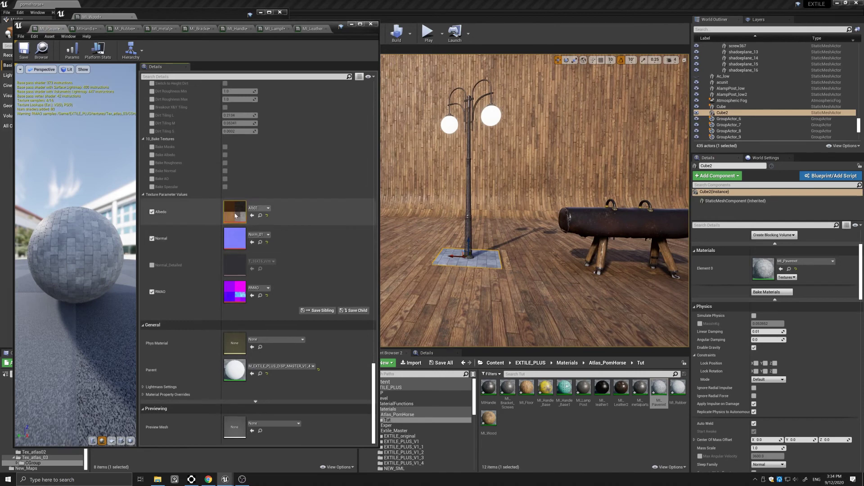
{"action": "scroll", "coordinate": [348, 111], "scroll_direction": "up", "scroll_amount": 15}
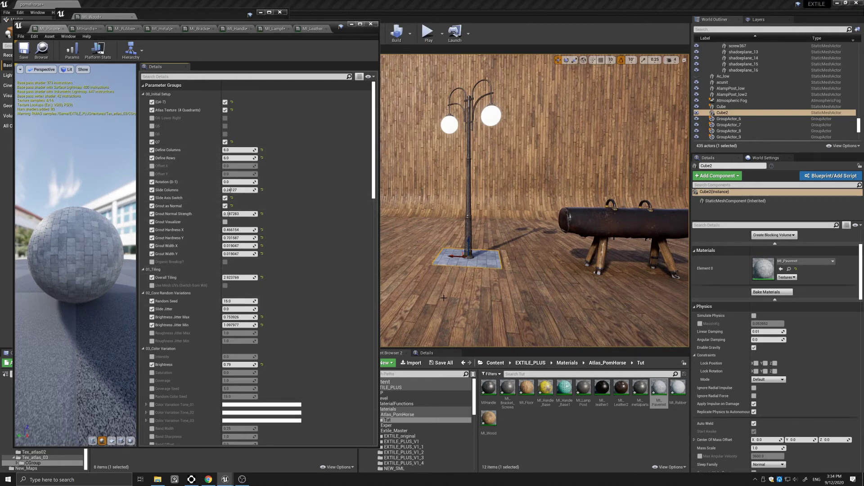
Minimise both material editor windows and frame the whole backdrop with the lamp post and pommel horse.
{"action": "middle_click_drag", "start_coordinate": [495, 243], "coordinate": [524, 225]}
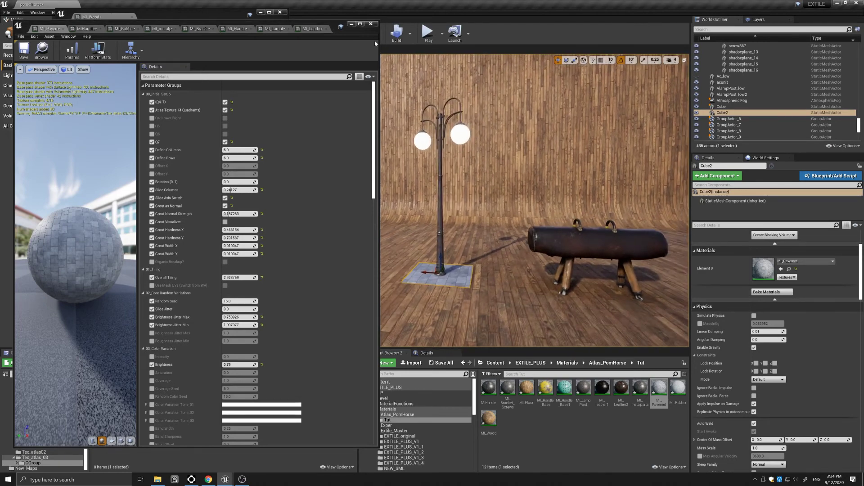
{"action": "left_click", "coordinate": [351, 24]}
{"action": "left_click", "coordinate": [261, 13]}
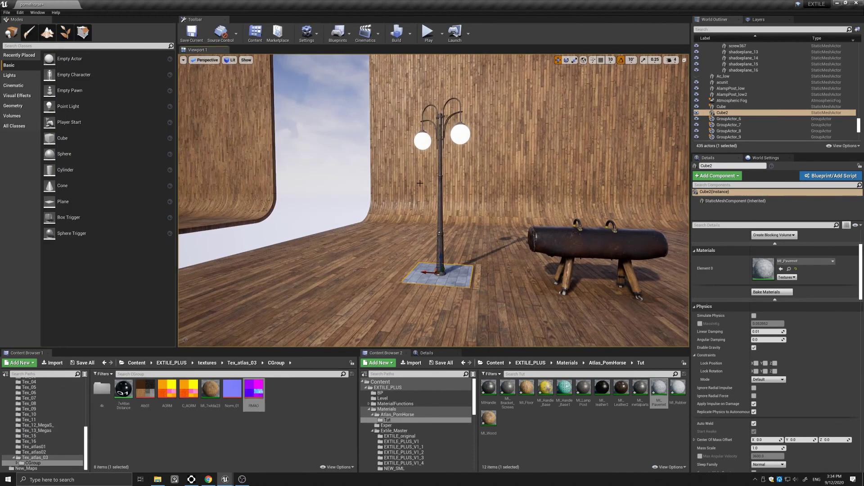
{"action": "left_click_drag", "start_coordinate": [420, 183], "coordinate": [425, 182]}
{"action": "right_click_drag", "start_coordinate": [425, 183], "coordinate": [419, 206]}
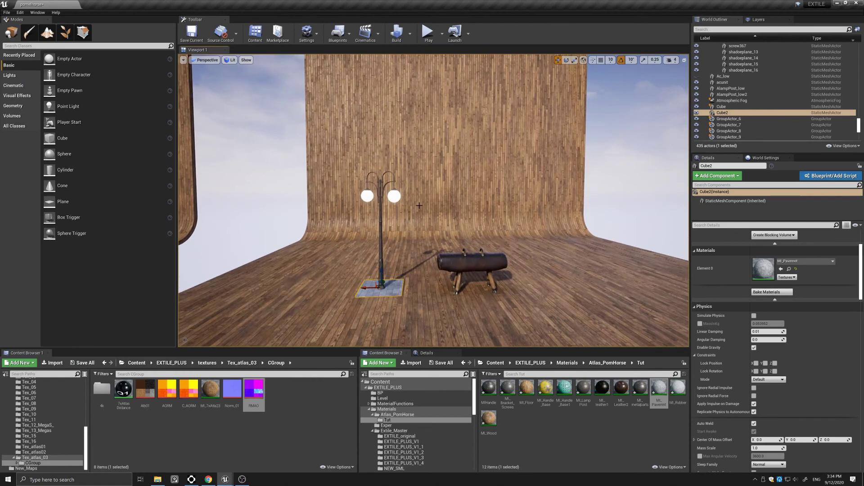
Select the large curved presentation backdrop and assign the pavement material to its Element 0.
{"action": "left_click", "coordinate": [437, 190]}
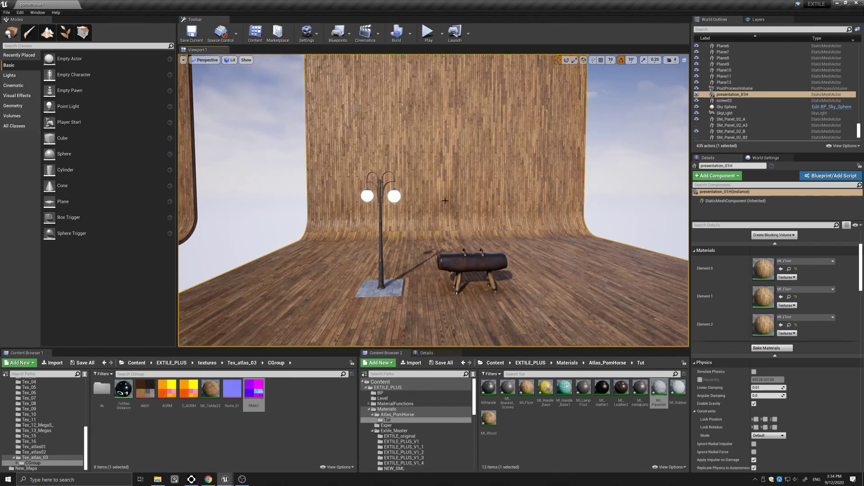
{"action": "middle_click_drag", "start_coordinate": [440, 164], "coordinate": [425, 163]}
{"action": "left_click", "coordinate": [658, 390]}
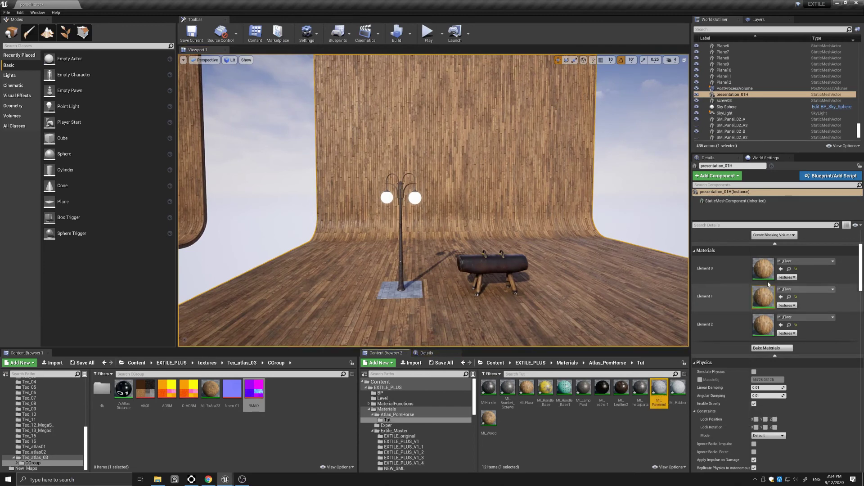
{"action": "left_click", "coordinate": [781, 268]}
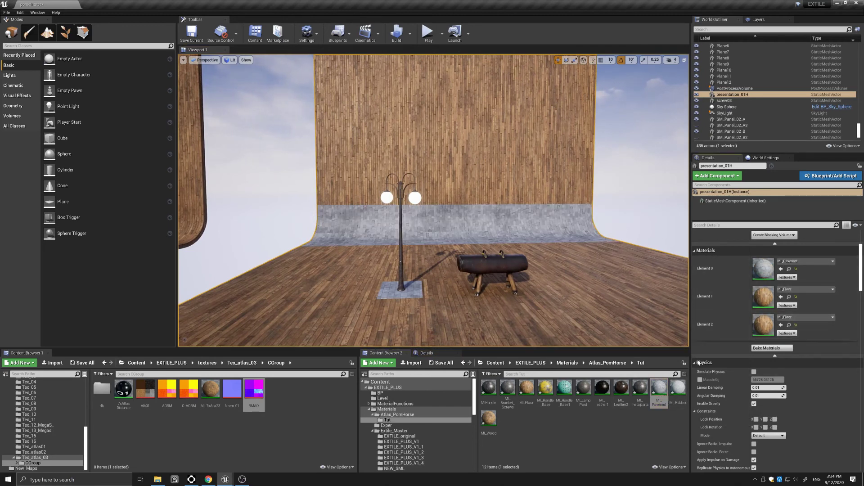
Assign the pavement material from the Tut folder to Element 1 of the curved backdrop and clear the selection.
{"action": "left_click", "coordinate": [659, 389]}
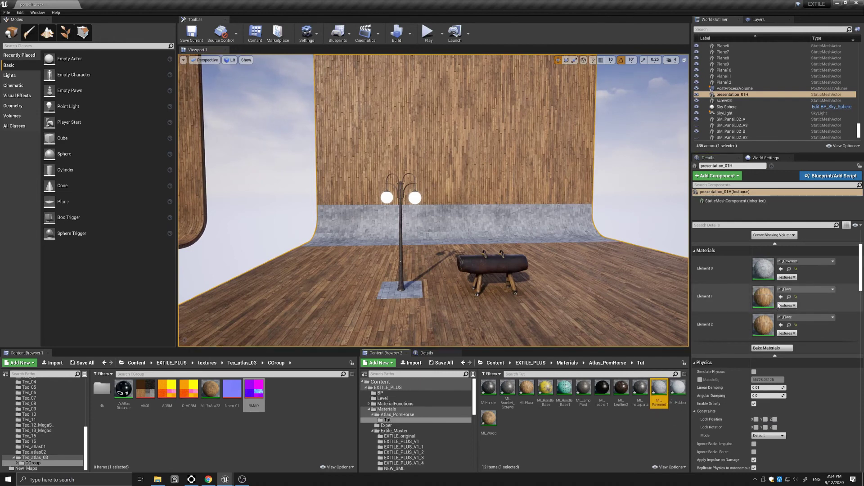
{"action": "left_click", "coordinate": [781, 297]}
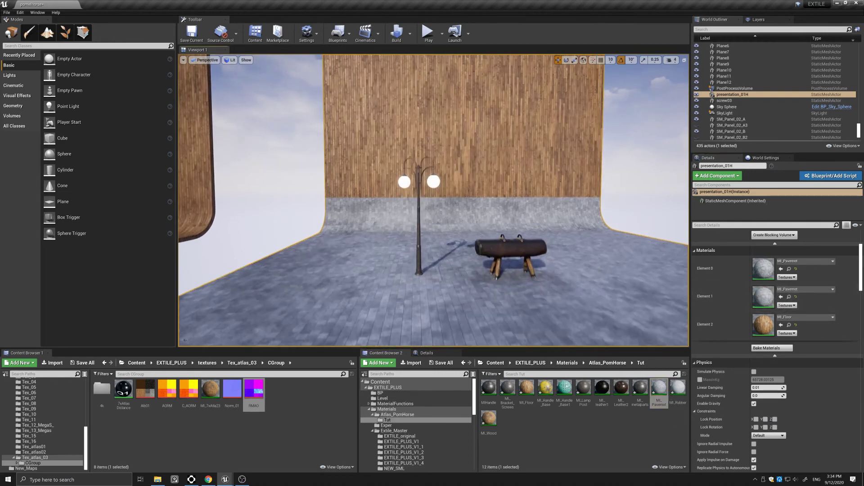
{"action": "right_click_drag", "start_coordinate": [417, 280], "coordinate": [385, 282]}
{"action": "key", "text": "Escape"}
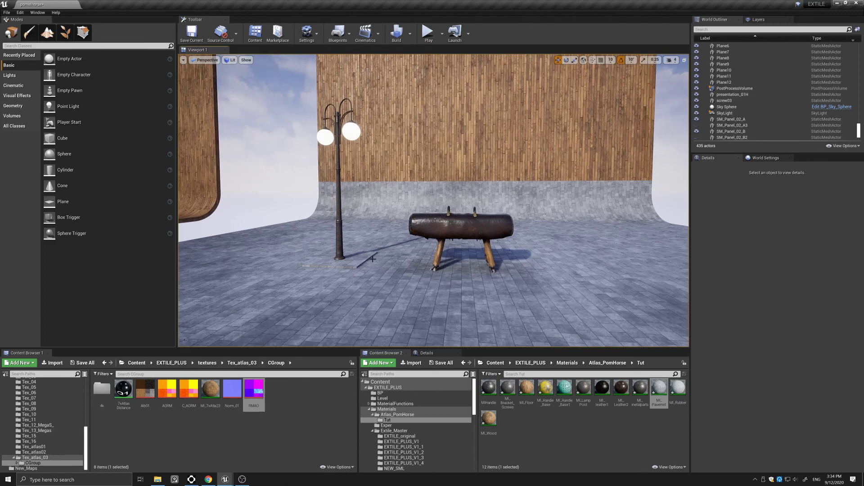
Examine the textured scene from several viewpoints, checking the paved floor, wooden wall, lamp post and pommel horse.
{"action": "key", "text": "a"}
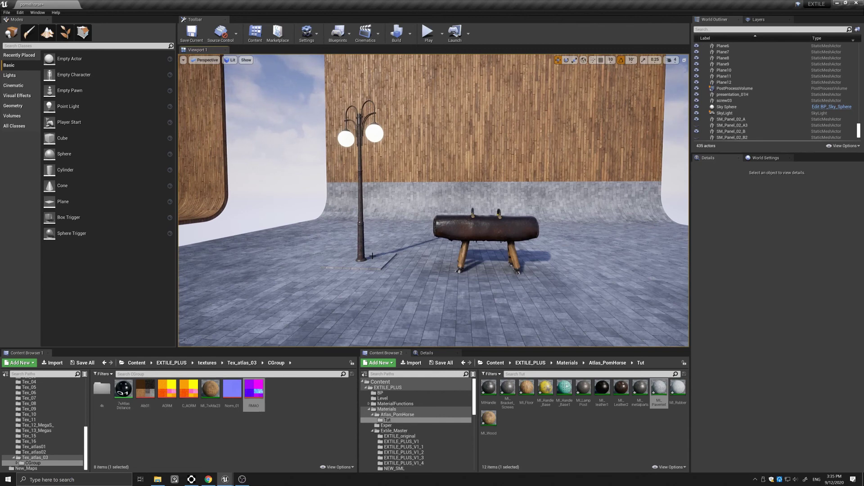
{"action": "scroll", "coordinate": [388, 261], "scroll_direction": "down", "scroll_amount": 4}
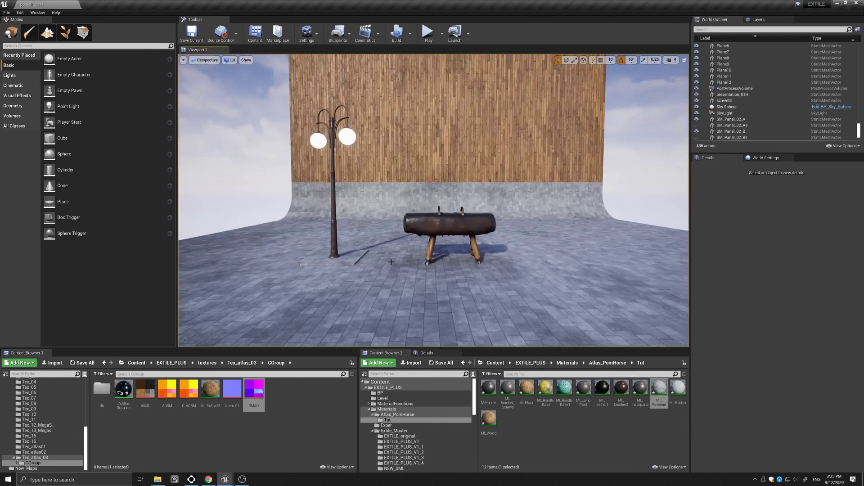
{"action": "middle_click_drag", "start_coordinate": [390, 253], "coordinate": [352, 251]}
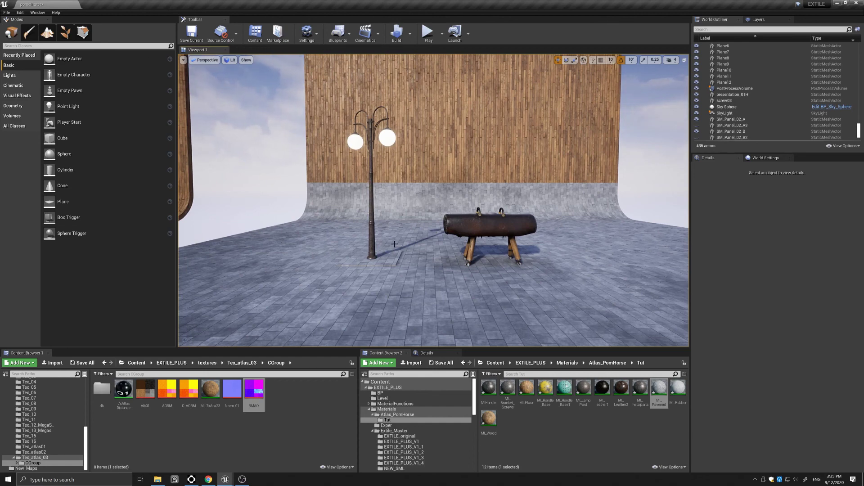
{"action": "middle_click_drag", "start_coordinate": [392, 246], "coordinate": [418, 256]}
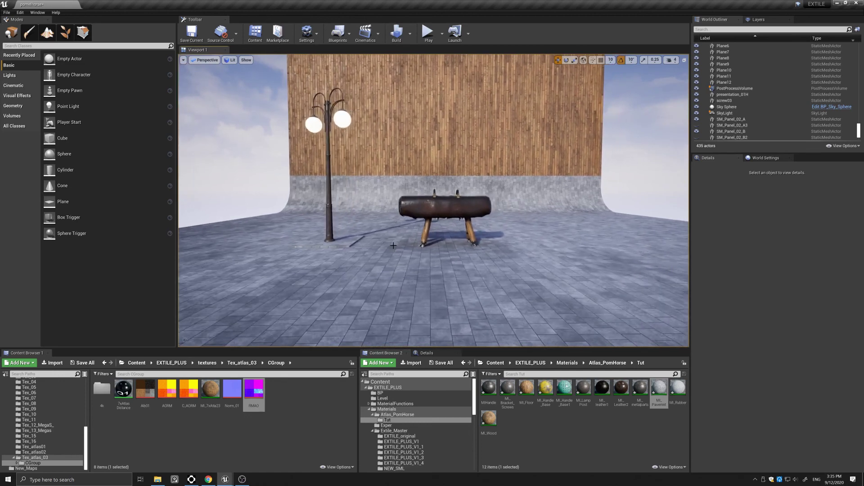
{"action": "mouse_move", "coordinate": [393, 248]}
{"action": "left_mouse_down"}
{"action": "mouse_move", "coordinate": [380, 241]}
{"action": "mouse_move", "coordinate": [389, 250]}
{"action": "left_mouse_up"}
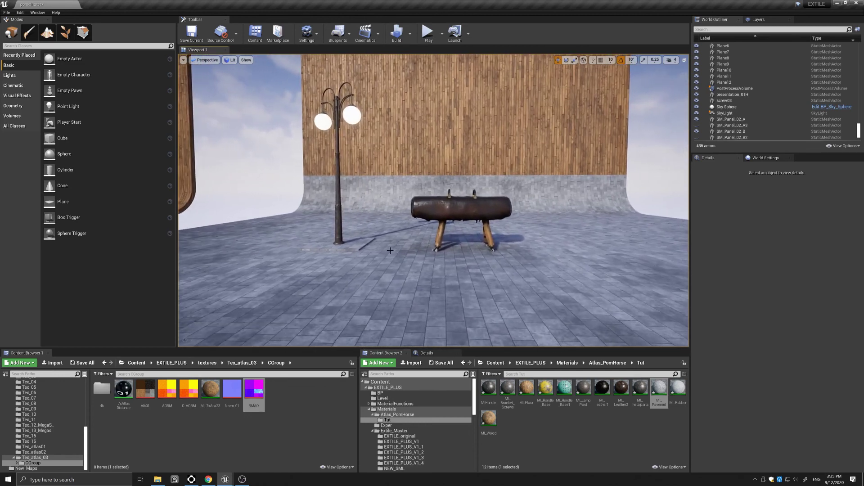
{"action": "middle_click_drag", "start_coordinate": [395, 251], "coordinate": [396, 250]}
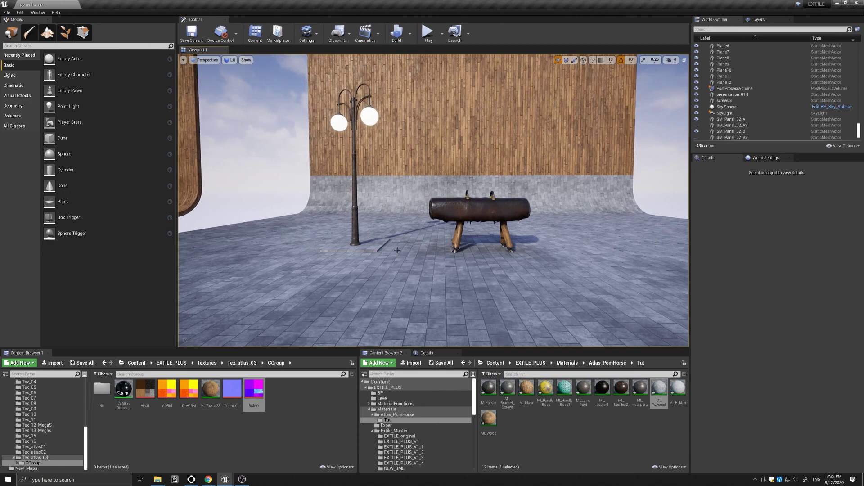
{"action": "left_click_drag", "start_coordinate": [398, 250], "coordinate": [409, 251]}
{"action": "middle_click_drag", "start_coordinate": [399, 248], "coordinate": [392, 243]}
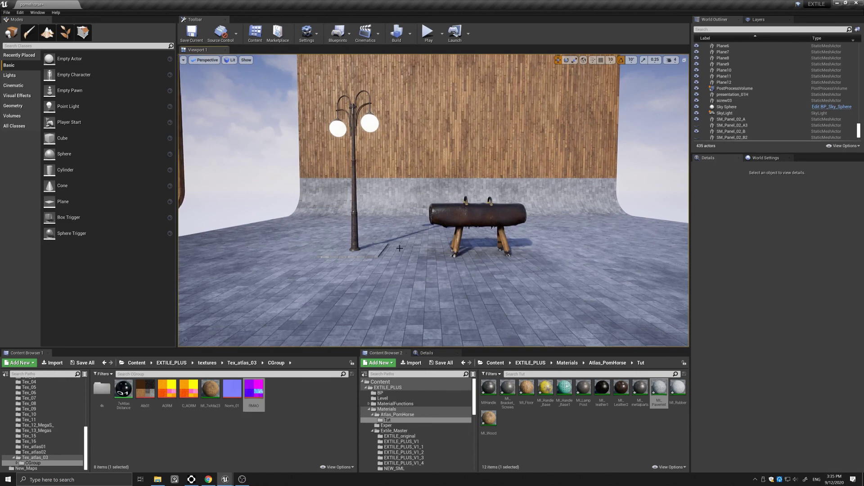